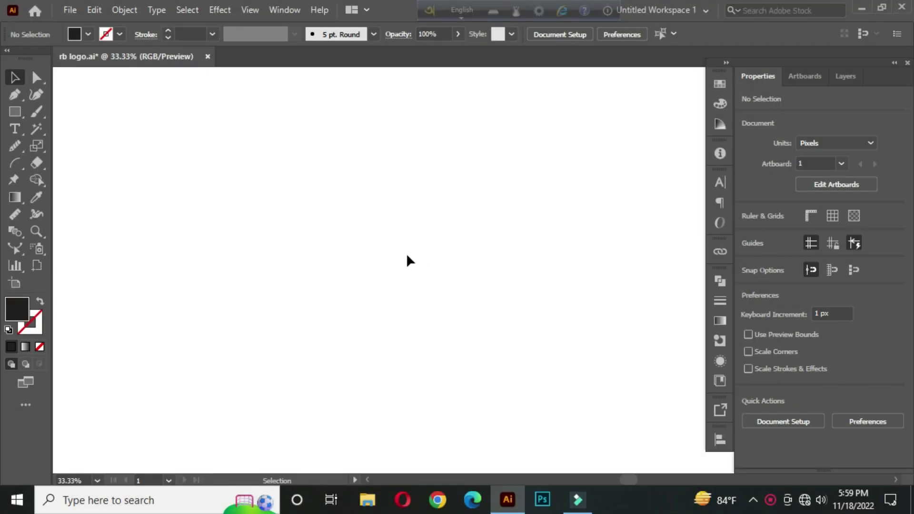
Step: Draw a vertical line near the artboard's left side with the Line Segment Tool
left_click(9, 109)
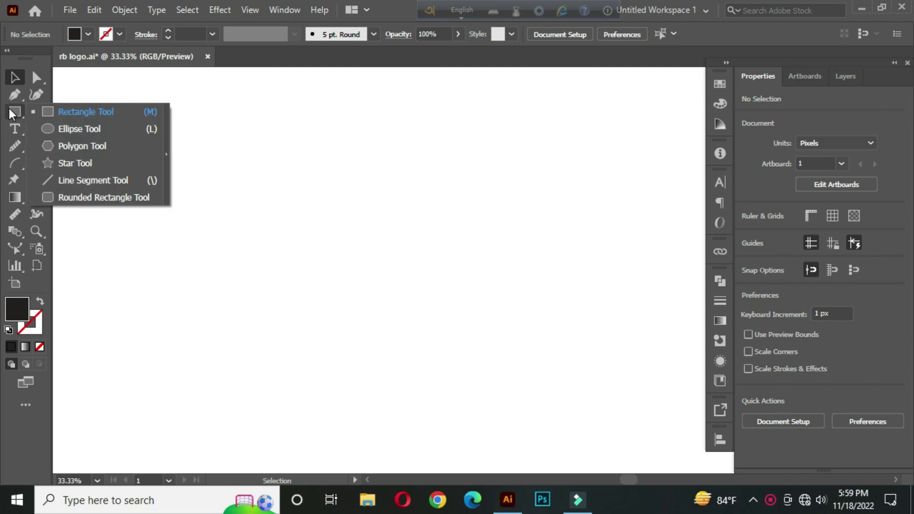
left_click(122, 183)
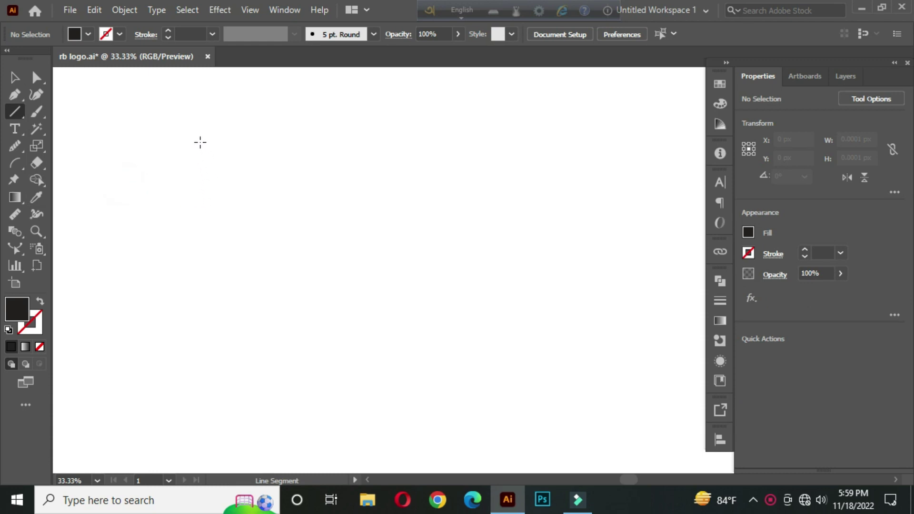
left_click_drag(199, 141, 199, 395)
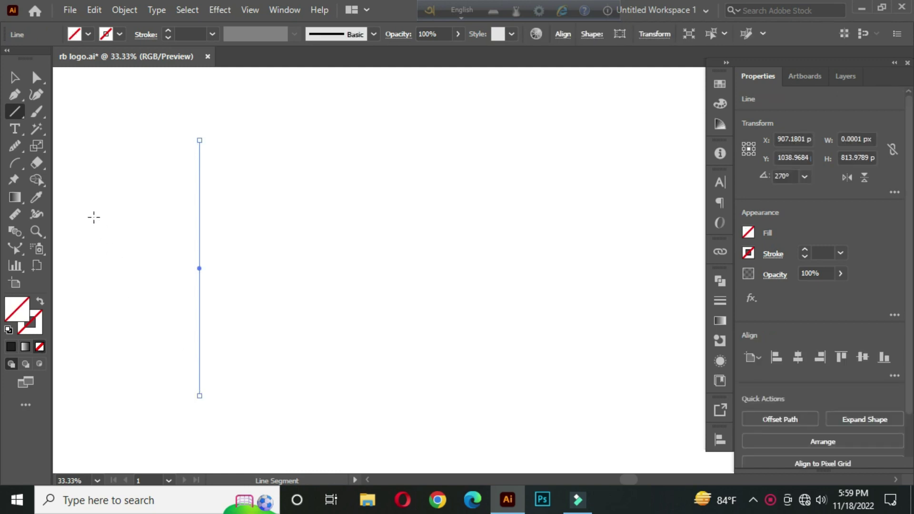
Step: Give the line a black 3 pt stroke and deselect it
left_click(15, 77)
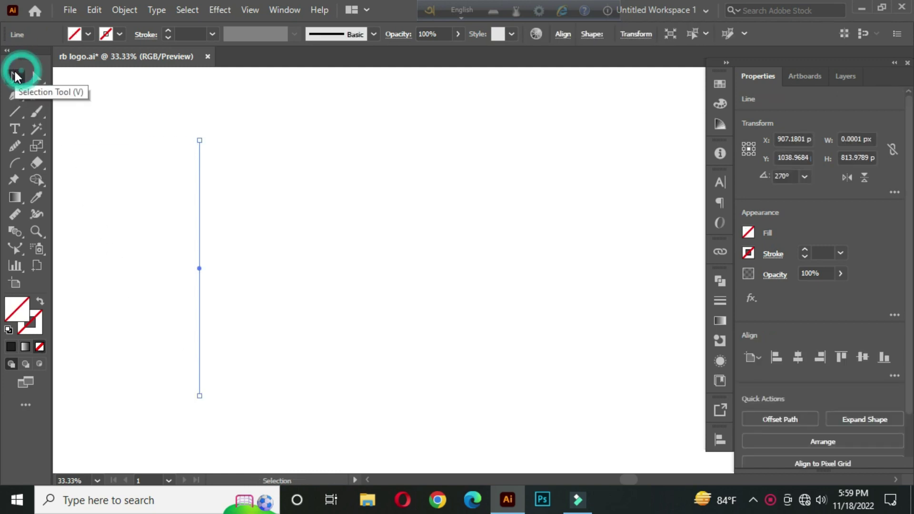
left_click(119, 34)
left_click(39, 59)
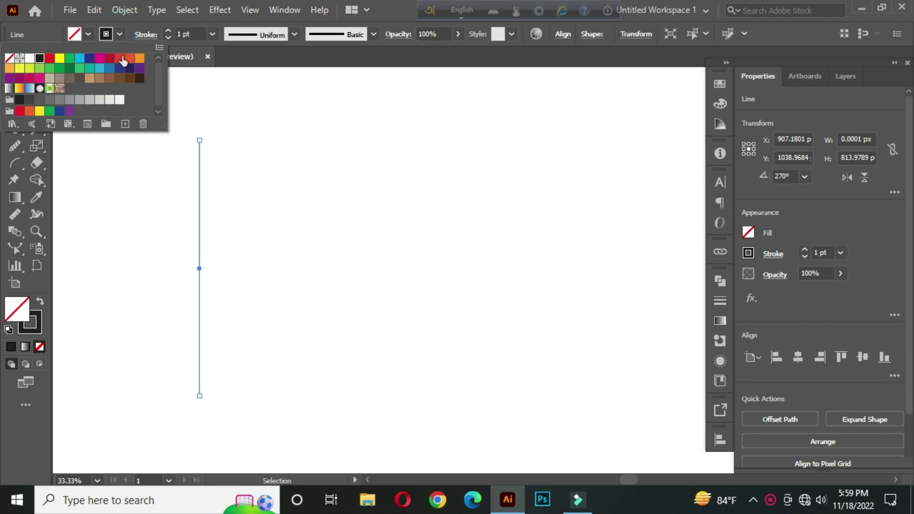
left_click(190, 33)
key("Up")
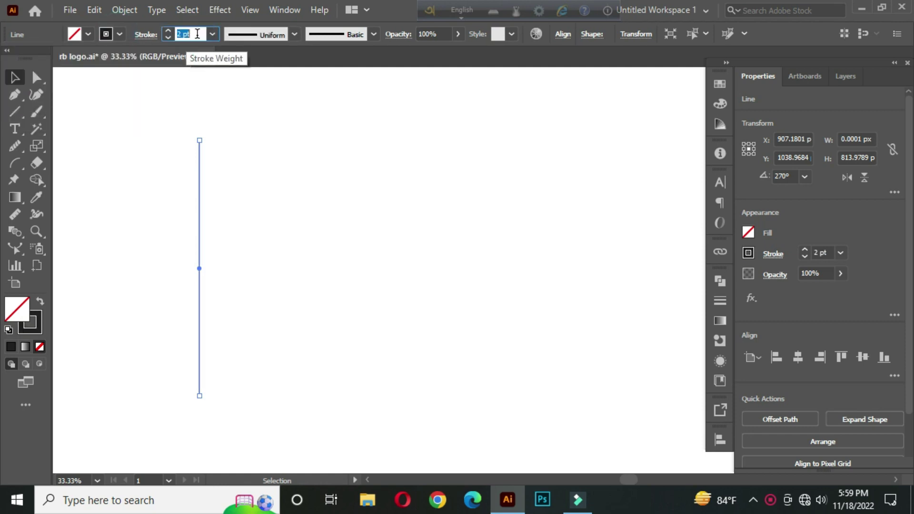
left_click(233, 180)
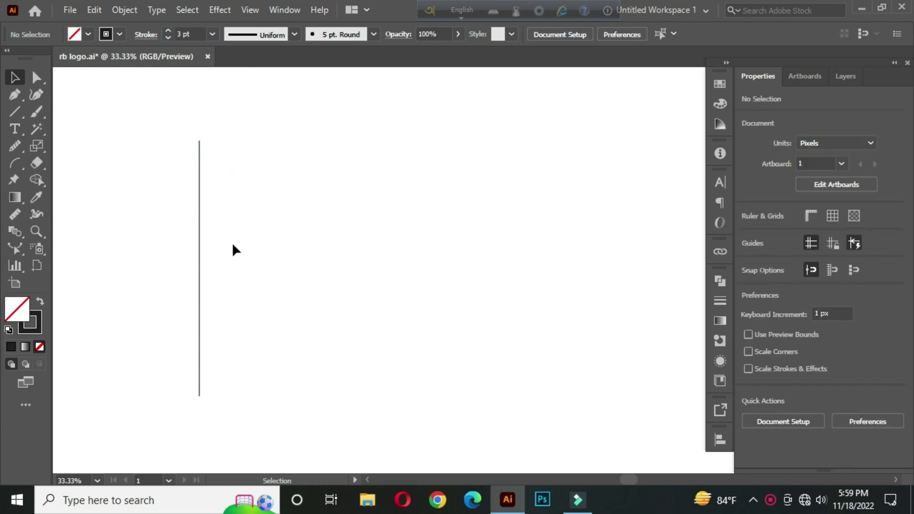
Step: Alt-drag a copy of the line rightward and repeat with Ctrl+D until ten evenly spaced lines stand
scroll(208, 259, "up", 1)
left_click_drag(139, 170, 213, 282)
left_click_drag(196, 249, 227, 251)
scroll(293, 265, "down", 1)
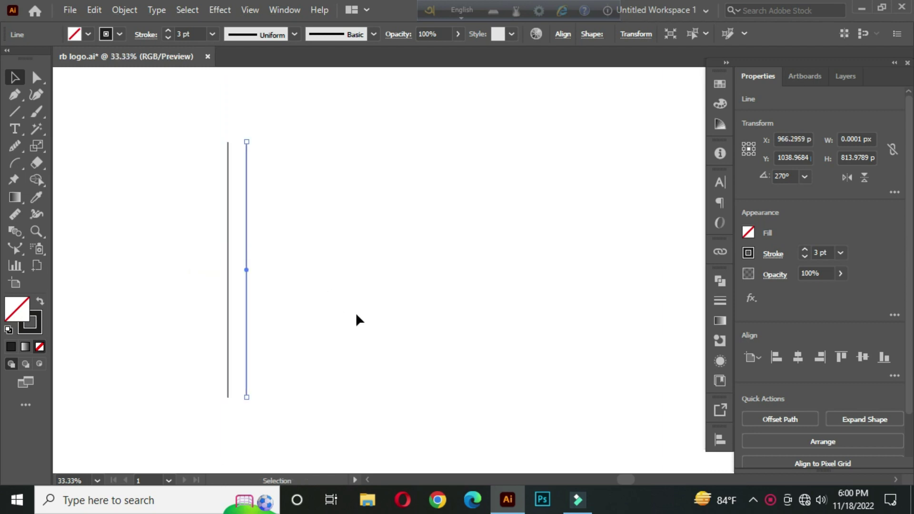
key("a")
key("ctrl+d")
key("ctrl+d")
key("ctrl+d")
key("ctrl+d")
key("ctrl+d")
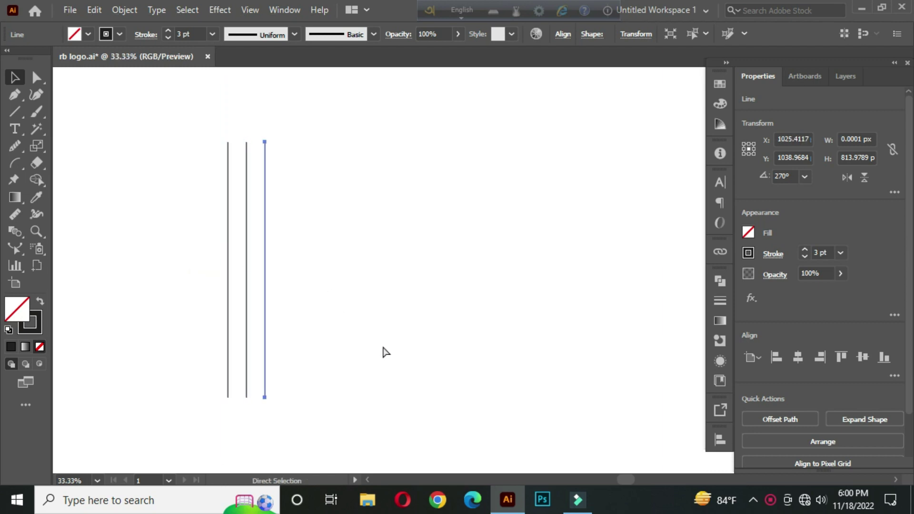
key("ctrl+d")
key("ctrl+d")
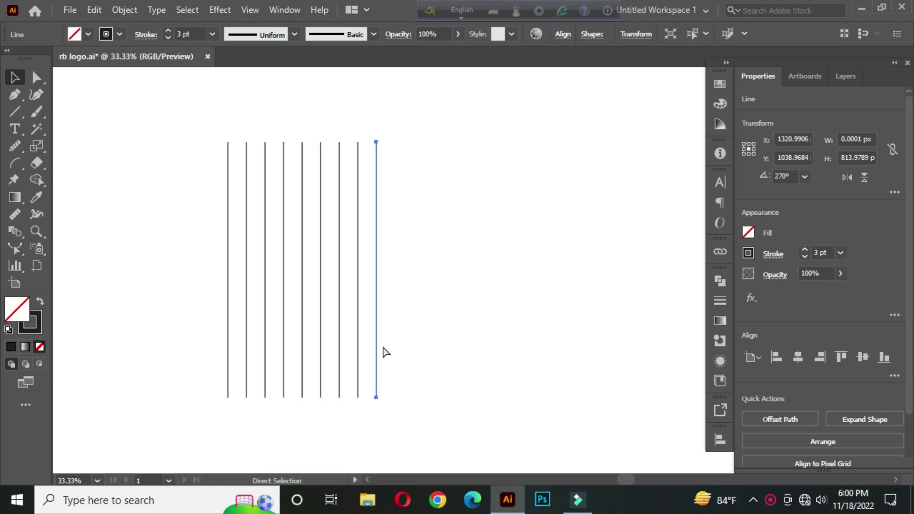
key("ctrl+d")
key("v")
left_click(469, 298)
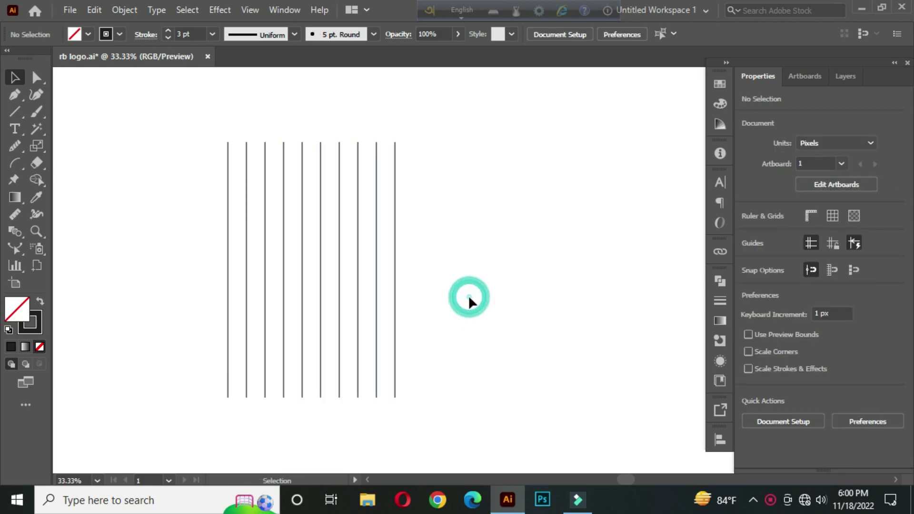
left_click_drag(447, 290, 487, 291)
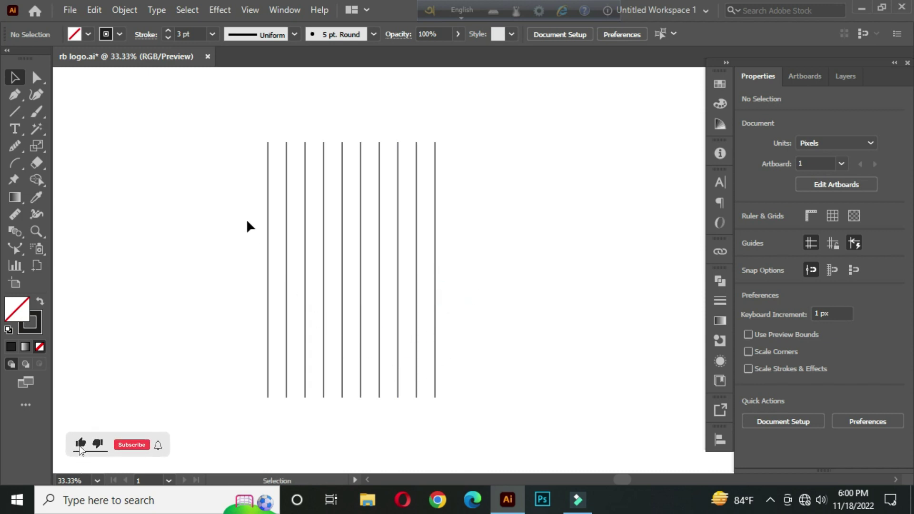
Step: Rotate a 90° copy of all ten lines so horizontals cross the verticals
left_click_drag(320, 178, 544, 316)
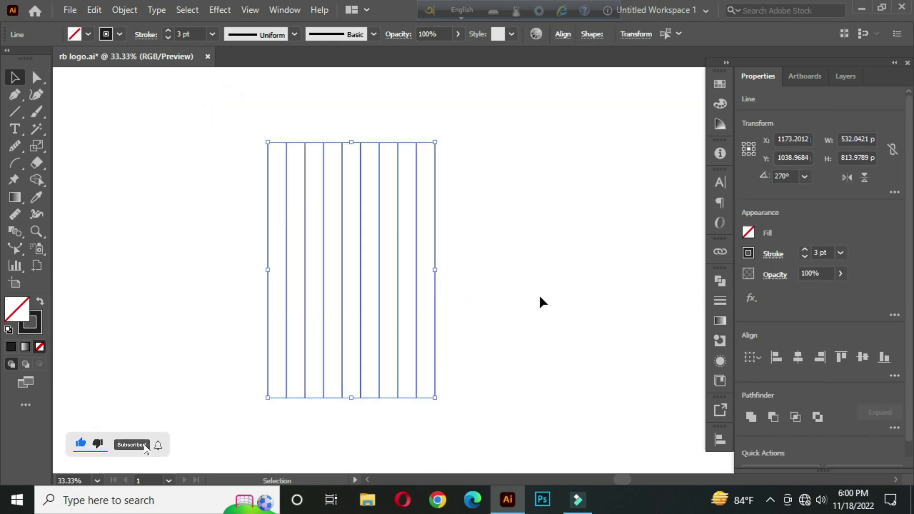
key("v")
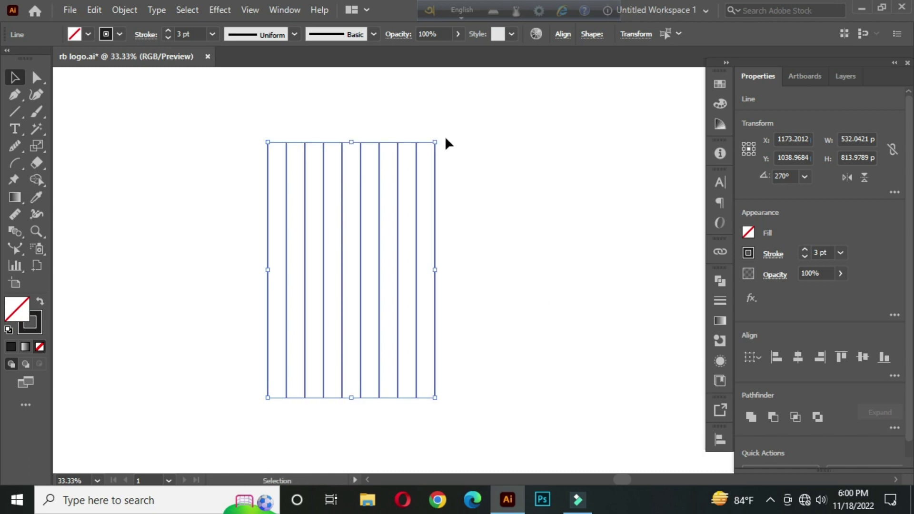
left_click_drag(442, 136, 508, 274)
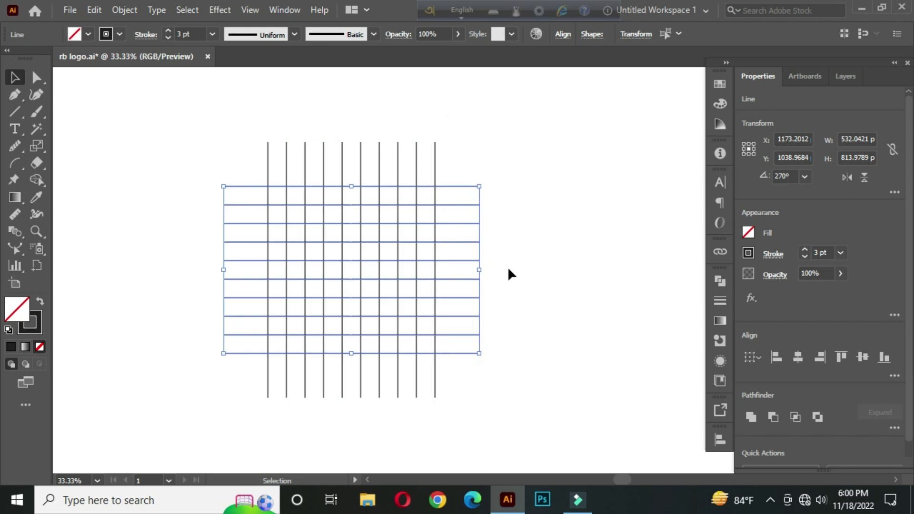
left_click(518, 239)
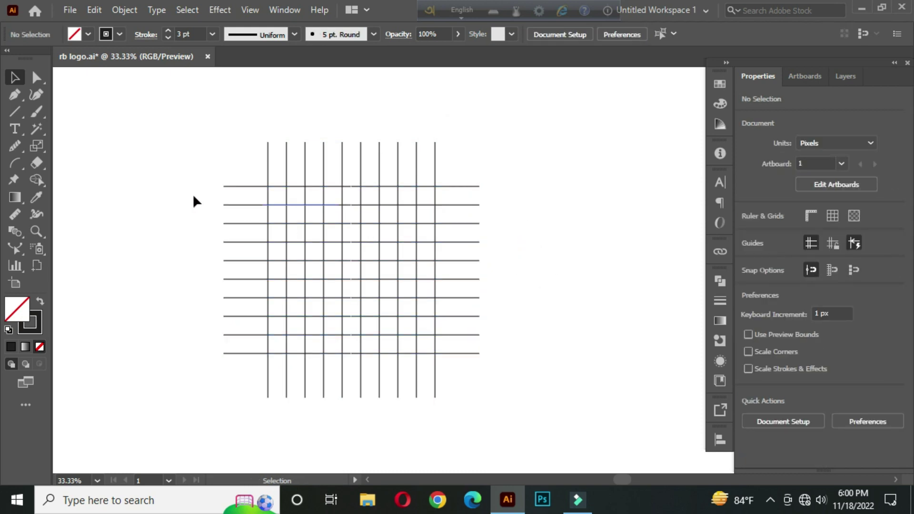
Step: Create a 6-sided polygon with a 50 px radius to the right of the grid
right_click(13, 114)
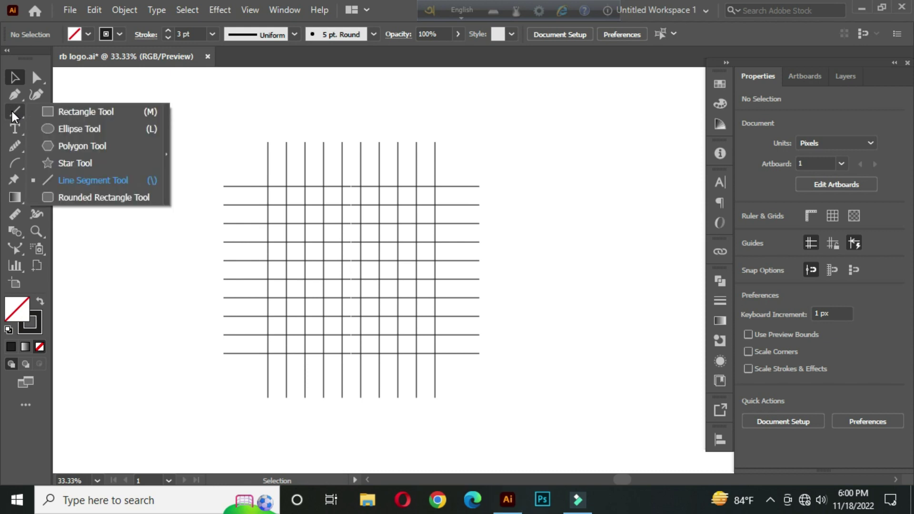
left_click(98, 147)
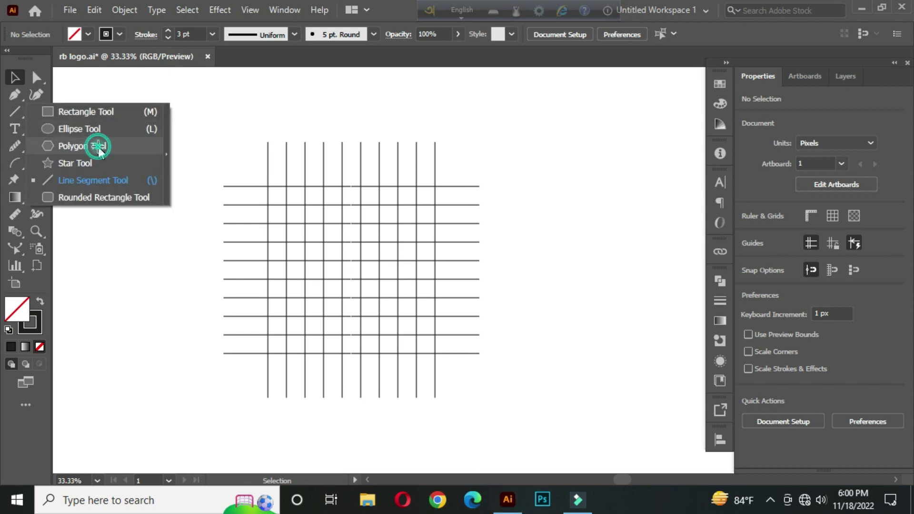
left_click(548, 223)
triple_click(453, 218)
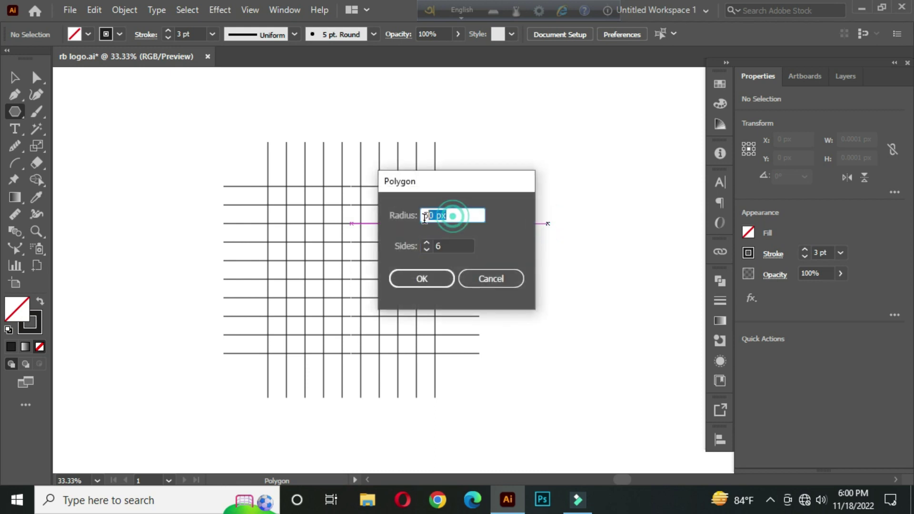
double_click(452, 245)
left_click(419, 278)
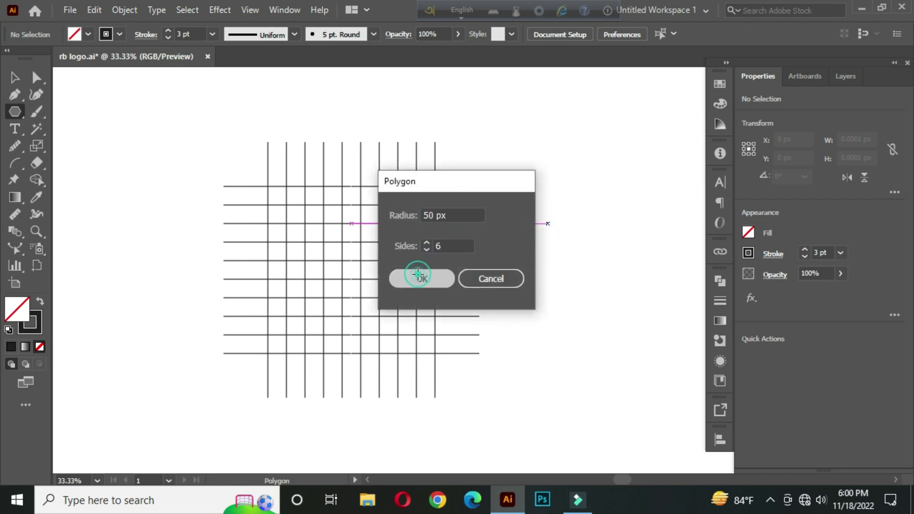
left_click(15, 78)
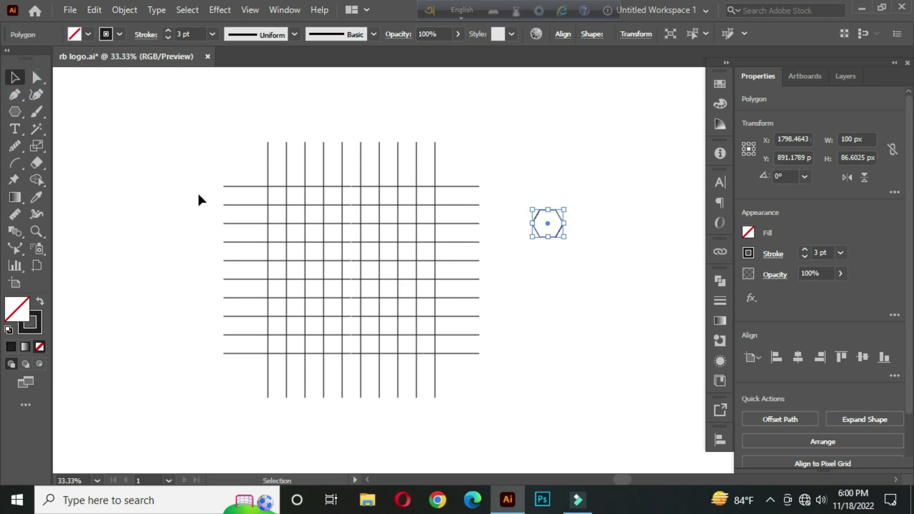
Step: Rotate the hexagon to 270° so a point faces up and move it onto the grid
scroll(578, 207, "up", 2)
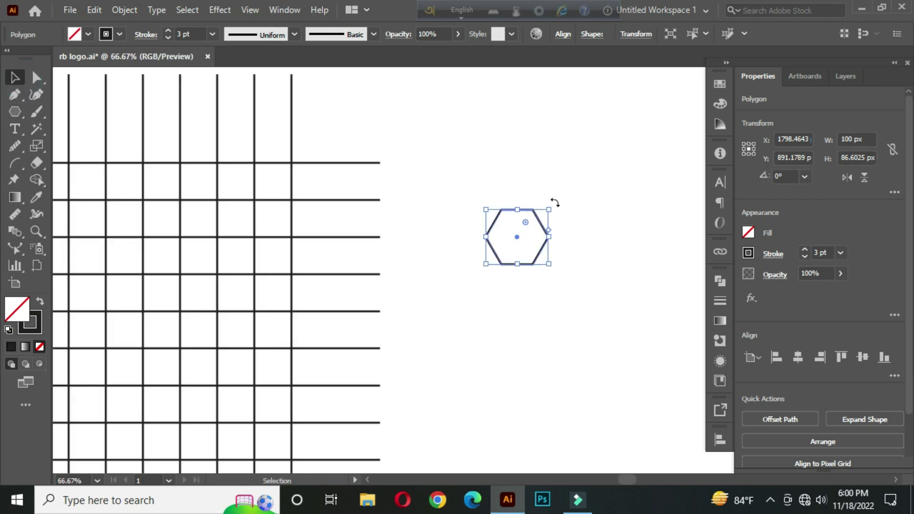
left_click_drag(552, 202, 550, 261)
scroll(557, 260, "down", 1)
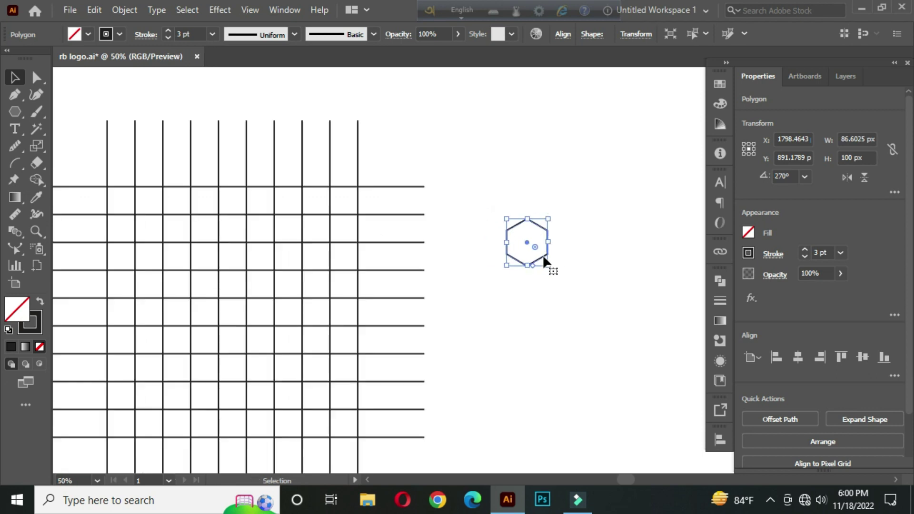
left_click_drag(483, 261, 93, 315)
Step: Enlarge the hexagon to about 532 × 614 px so it spans the grid's width
scroll(93, 316, "up", 2)
scroll(93, 315, "up", 1)
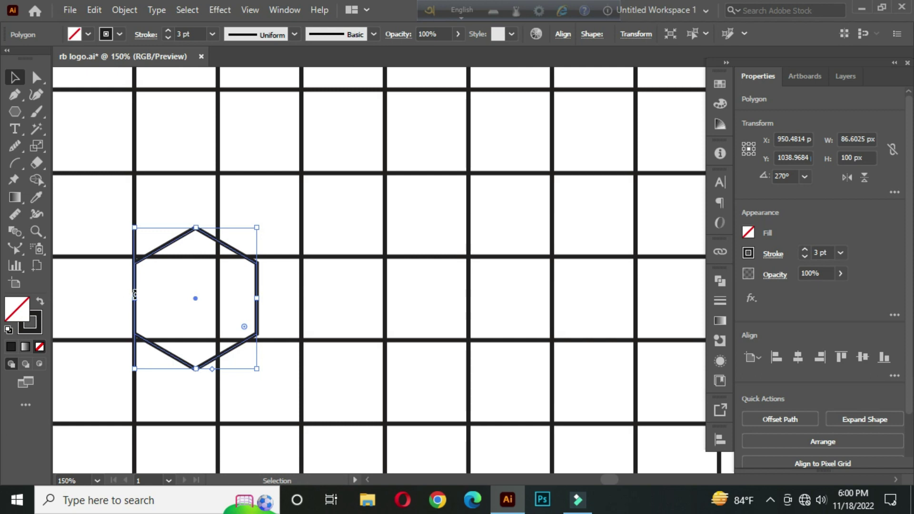
scroll(242, 295, "down", 2)
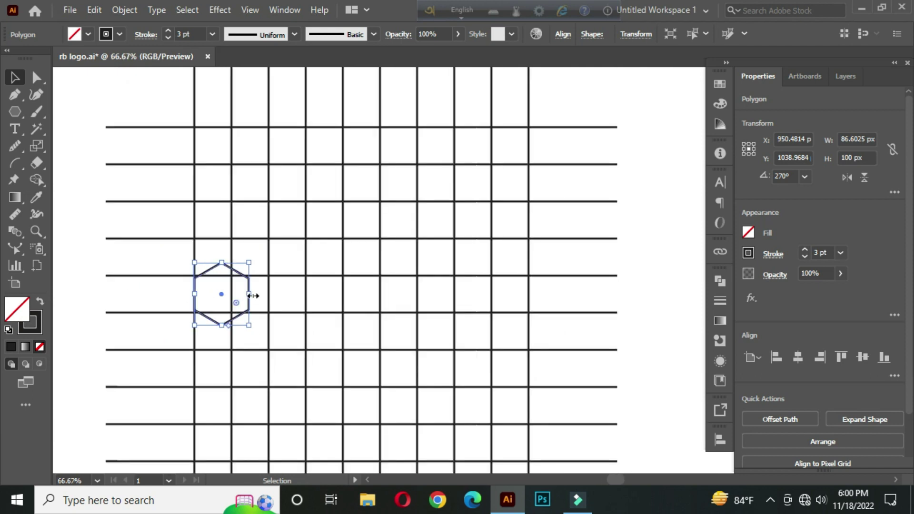
left_click_drag(252, 296, 532, 315)
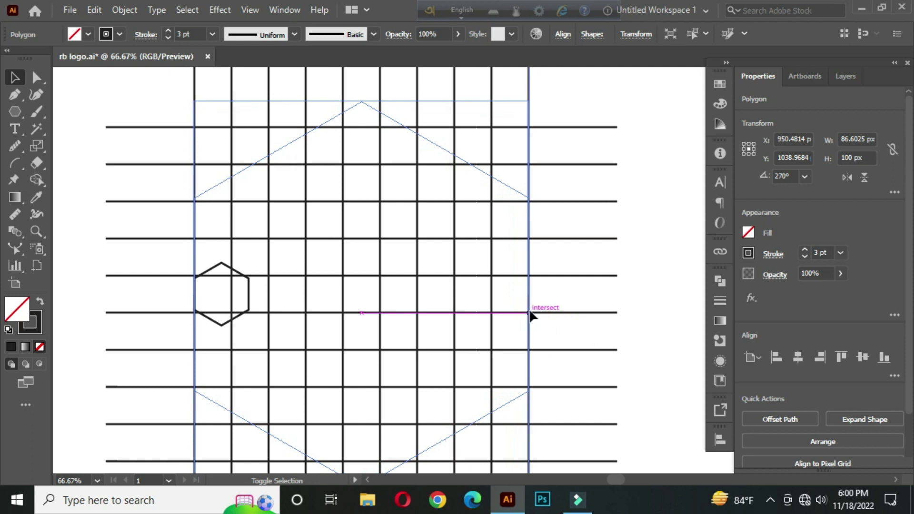
left_click(643, 228)
scroll(634, 238, "down", 1)
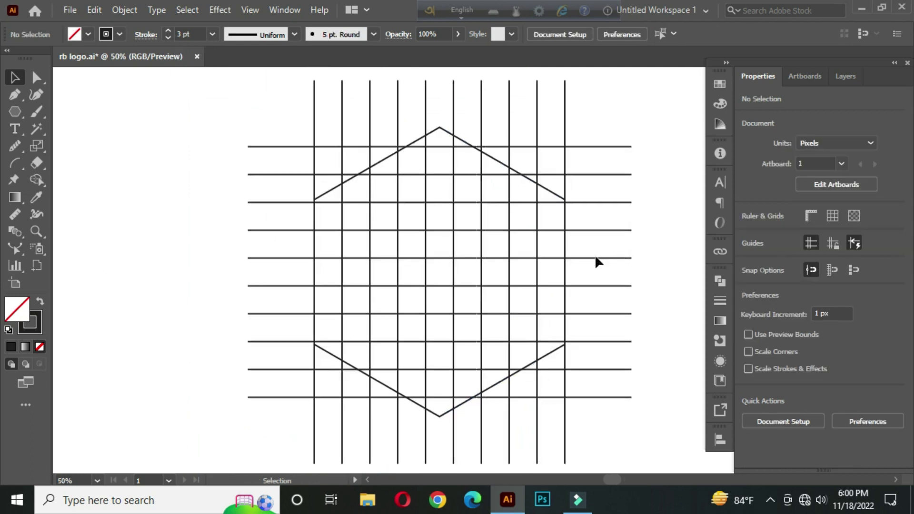
scroll(143, 312, "down", 1)
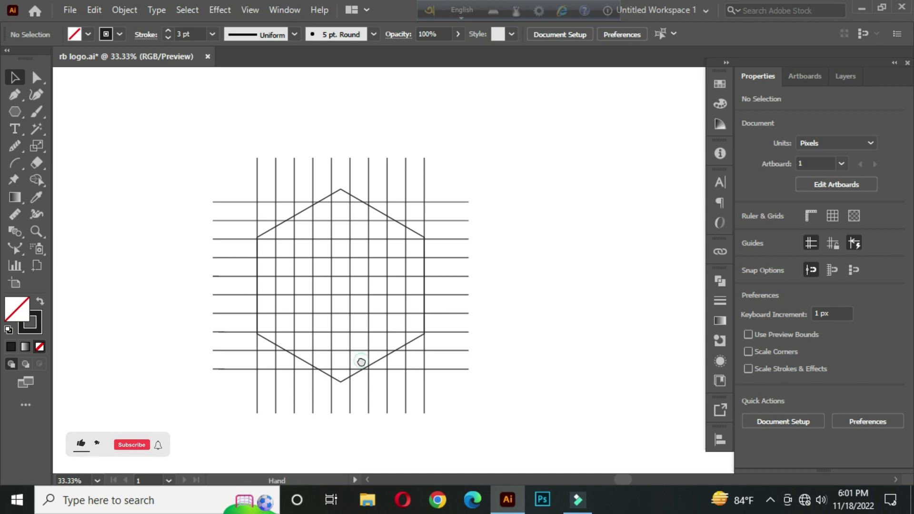
scroll(366, 357, "down", 1)
scroll(367, 357, "left", 1)
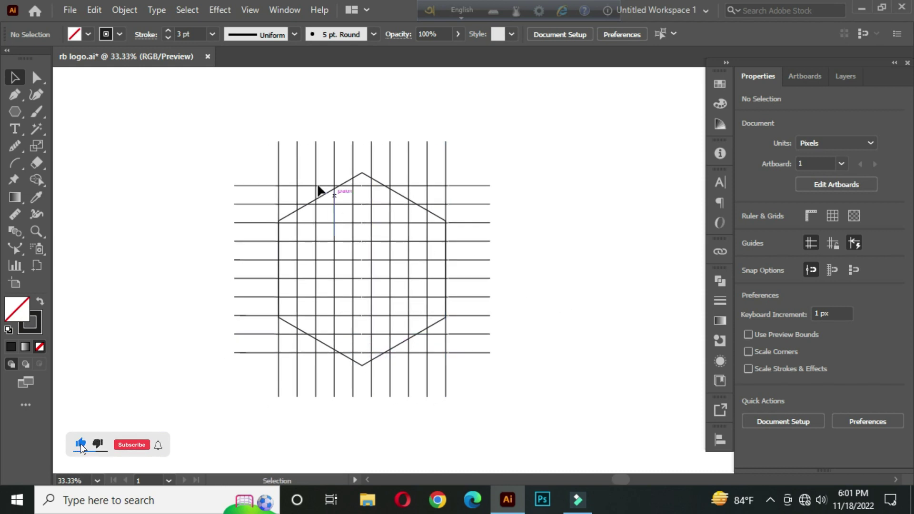
Step: Add a reflected copy of the vertical grid lines at a 60° angle
left_click_drag(239, 116, 548, 160)
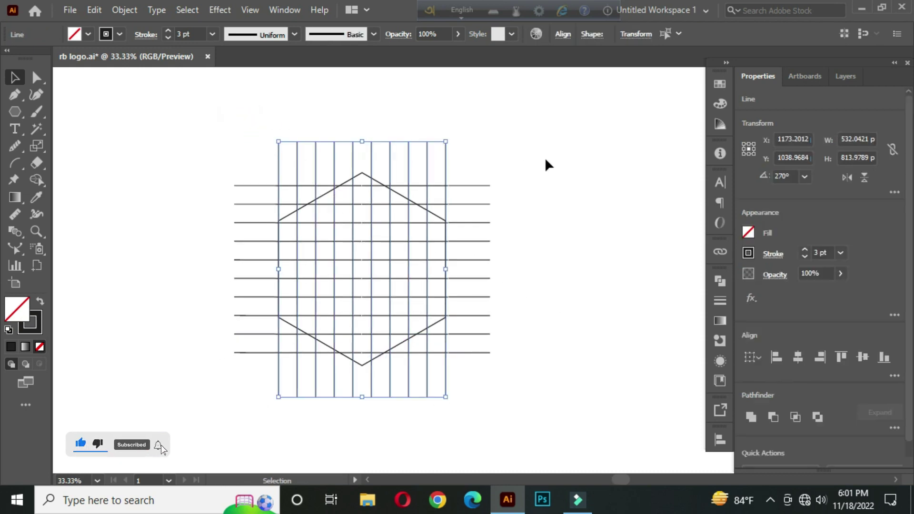
right_click(361, 165)
left_click(438, 376)
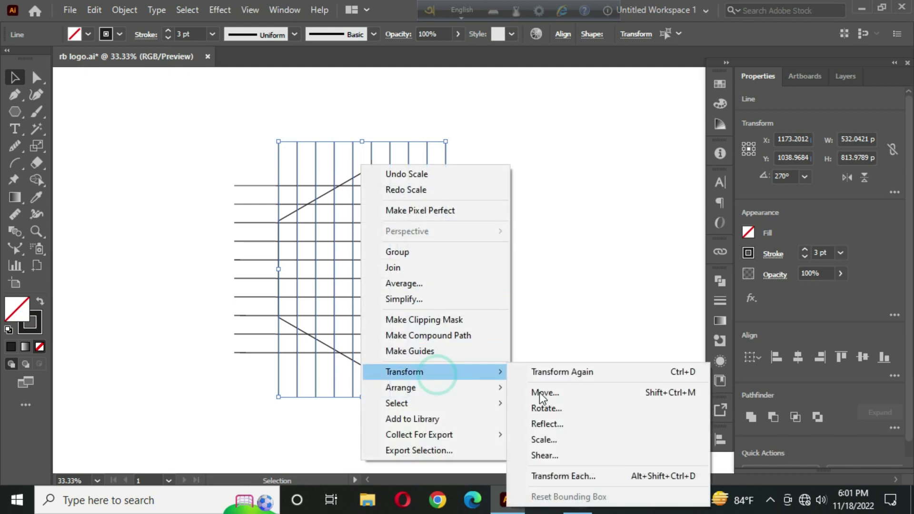
left_click(581, 427)
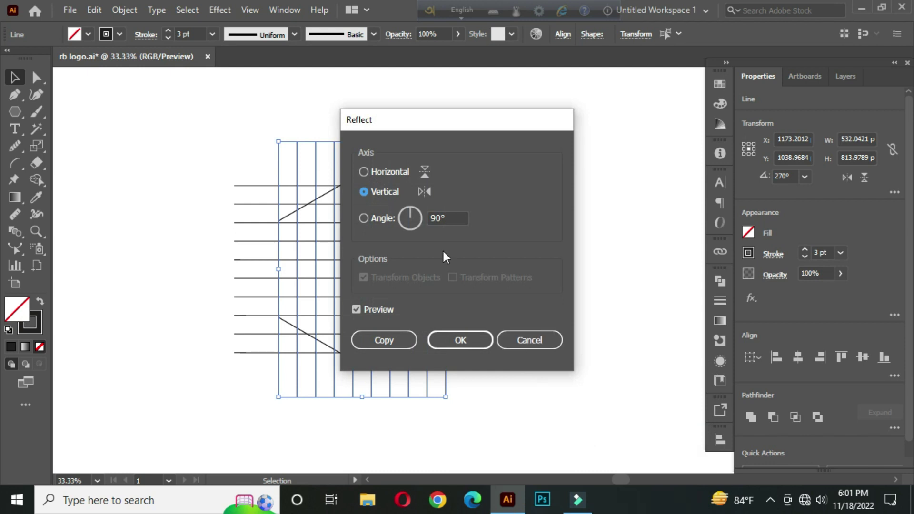
key("Tab")
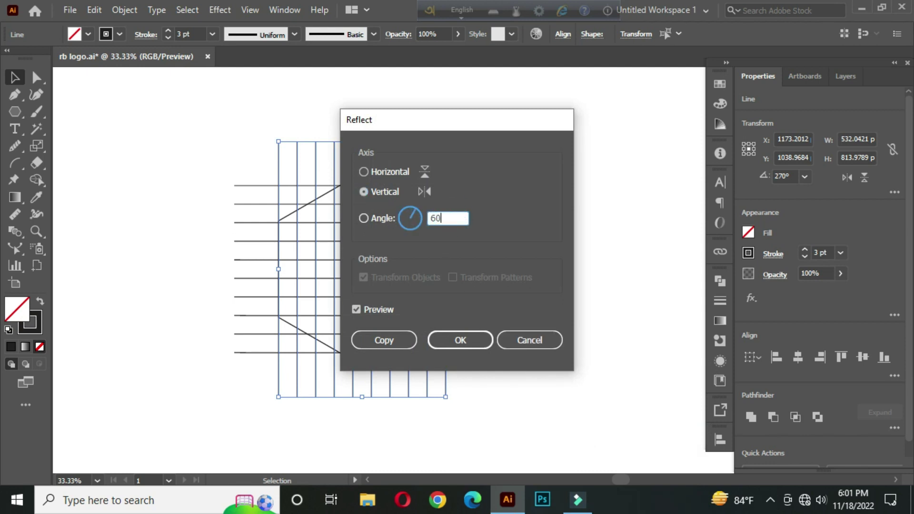
type("60")
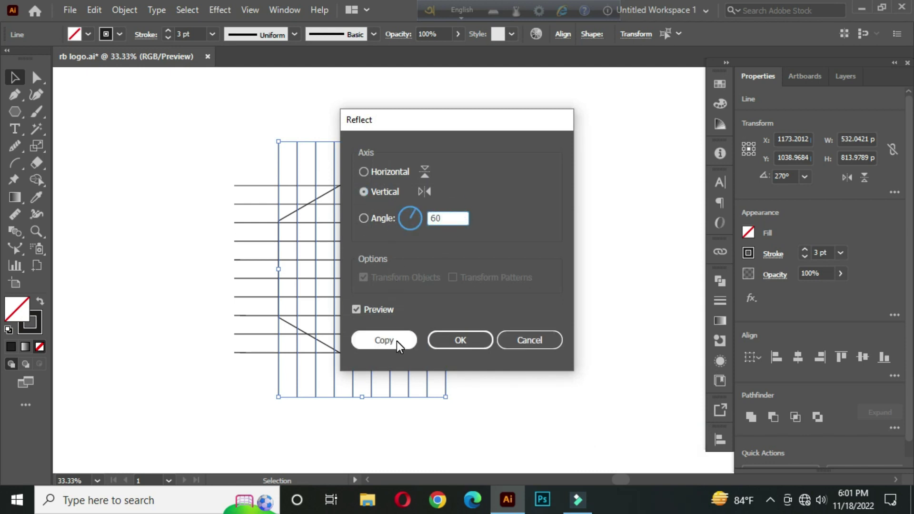
left_click(396, 341)
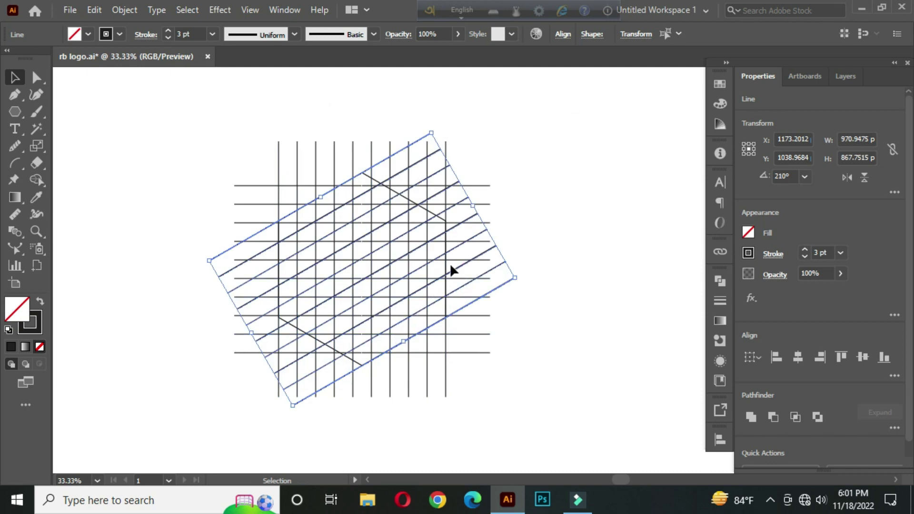
Step: Add a vertically mirrored copy of the diagonal lines to complete the lattice
right_click(394, 197)
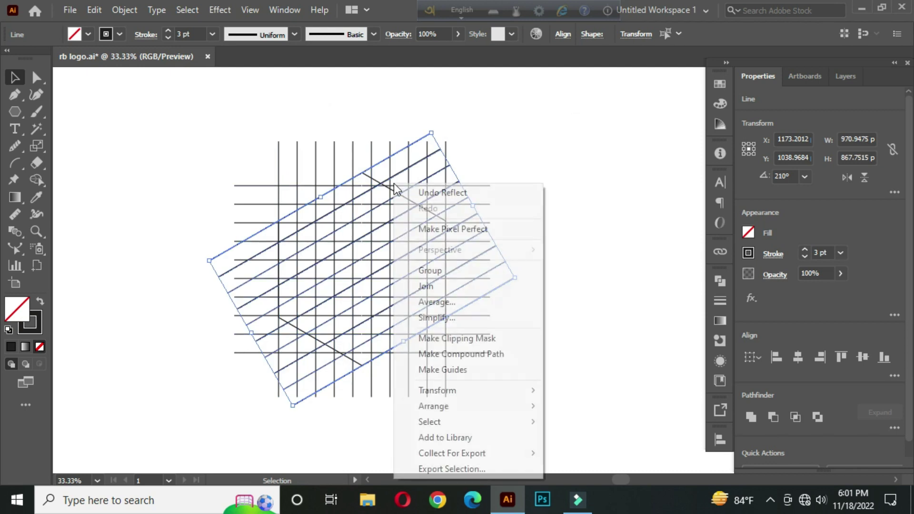
left_click(469, 390)
left_click(615, 317)
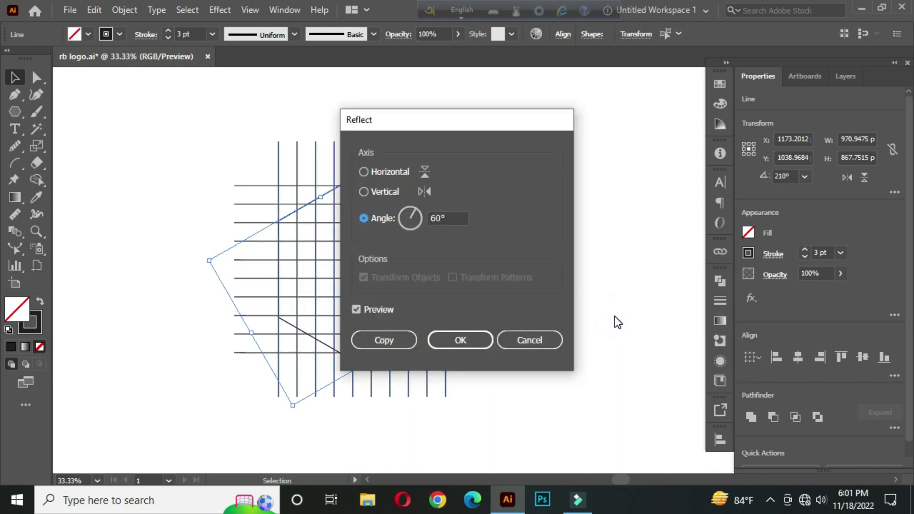
left_click(365, 189)
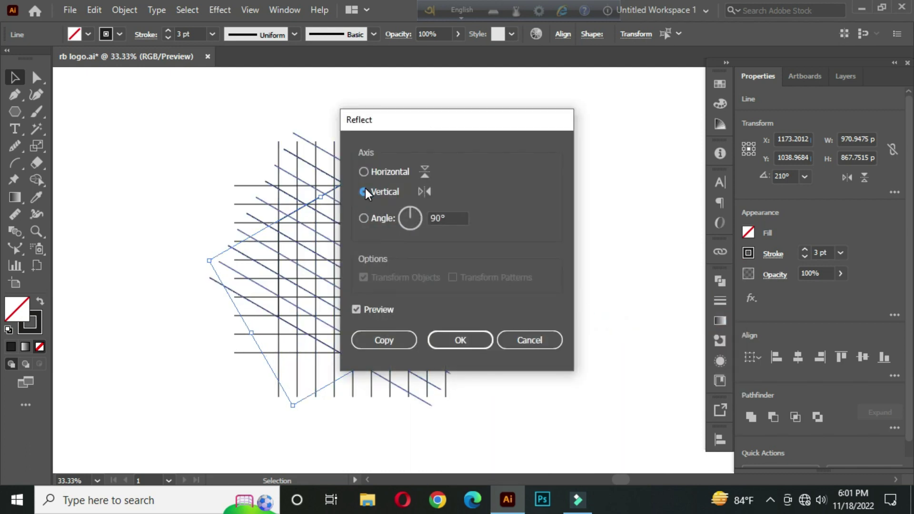
left_click(395, 340)
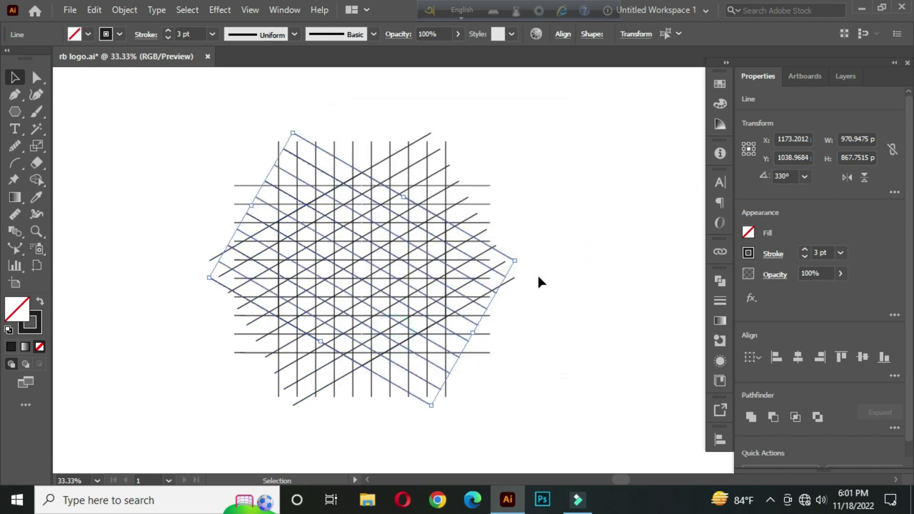
left_click(579, 225)
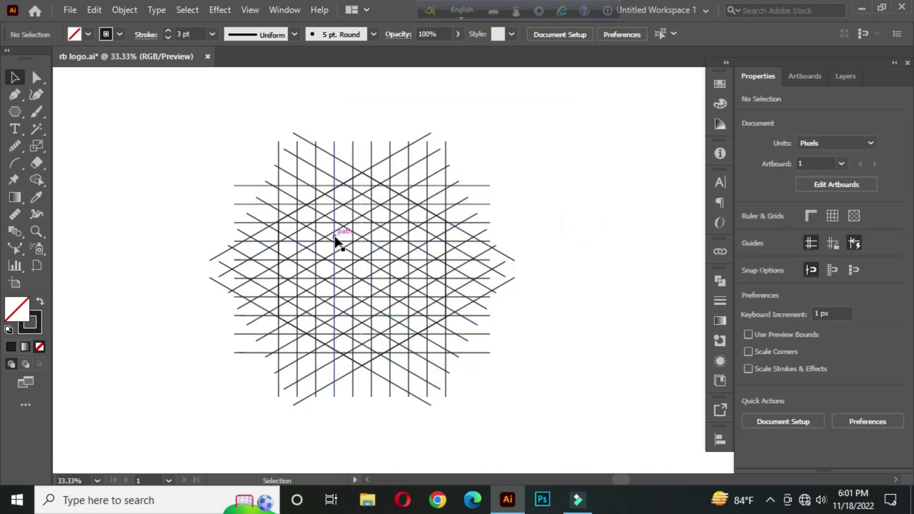
key("ctrl+equal")
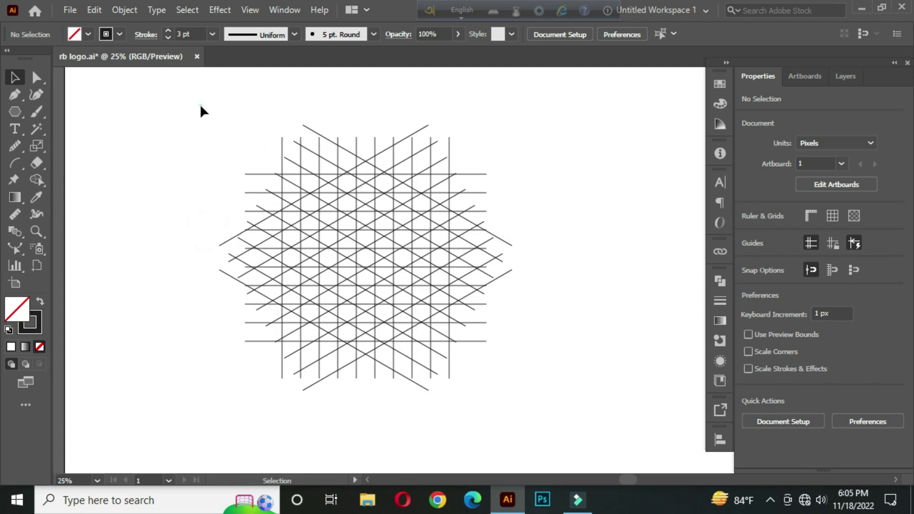
Step: Select all lattice lines and switch to the Shape Builder Tool with a black fill
left_click_drag(200, 105, 565, 415)
left_click(35, 179)
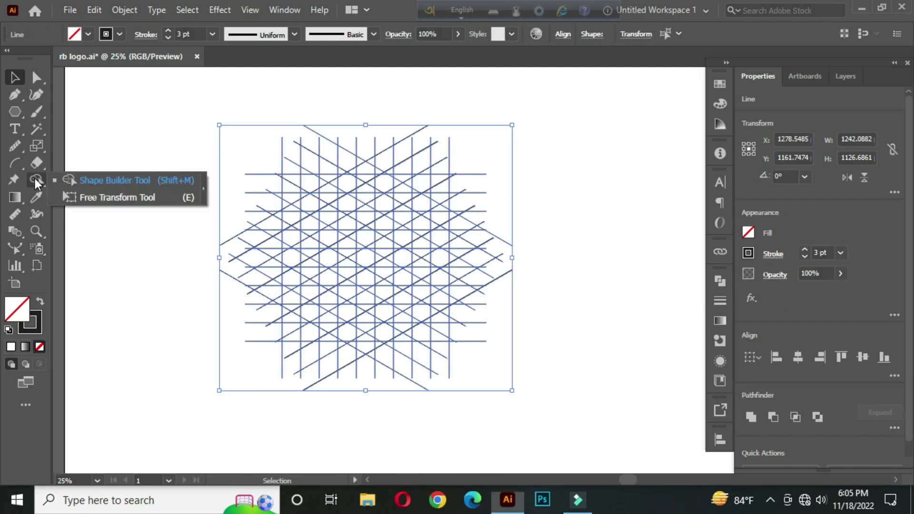
left_click(122, 180)
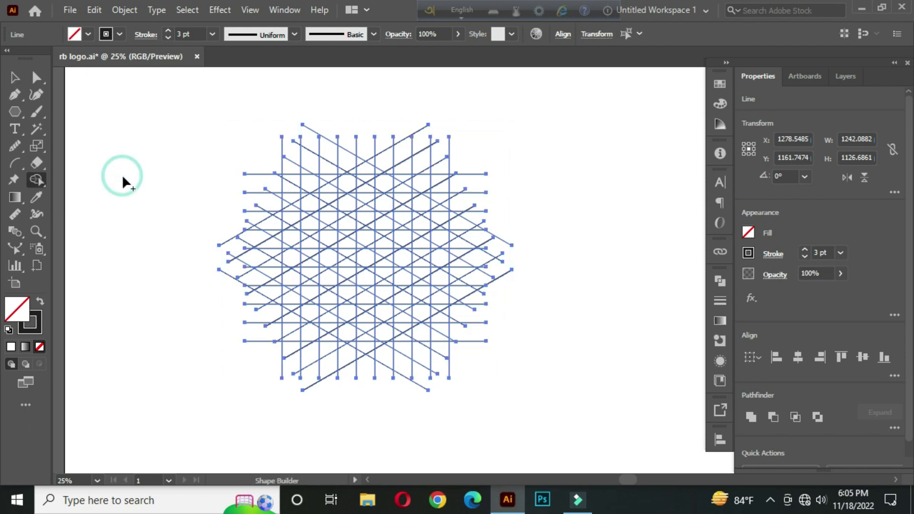
left_click(87, 34)
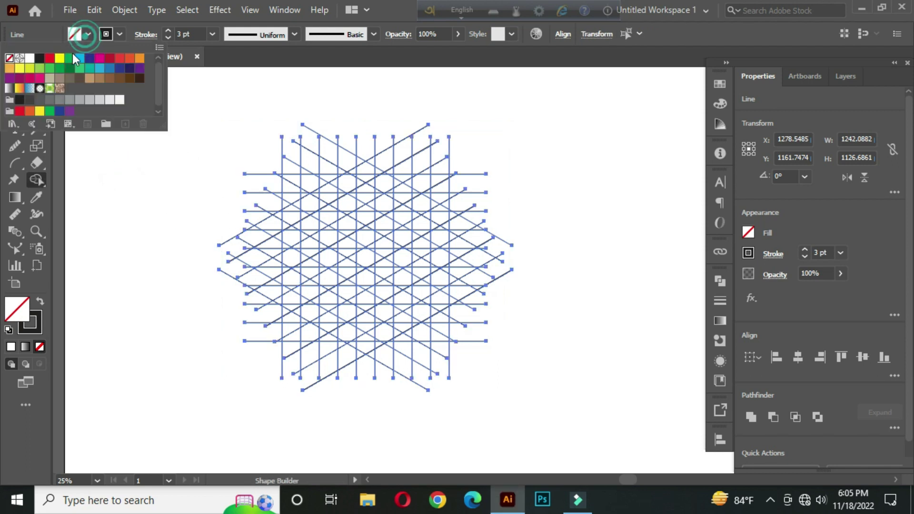
left_click(39, 59)
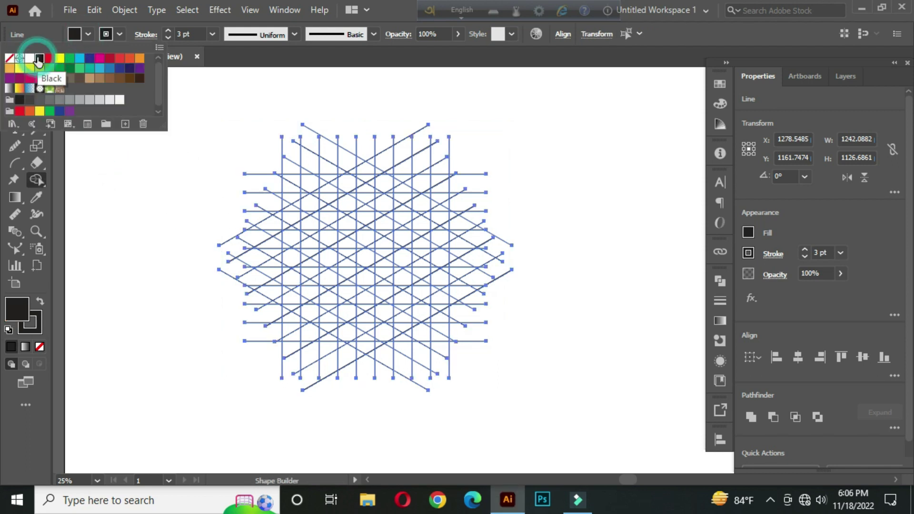
left_click(332, 232)
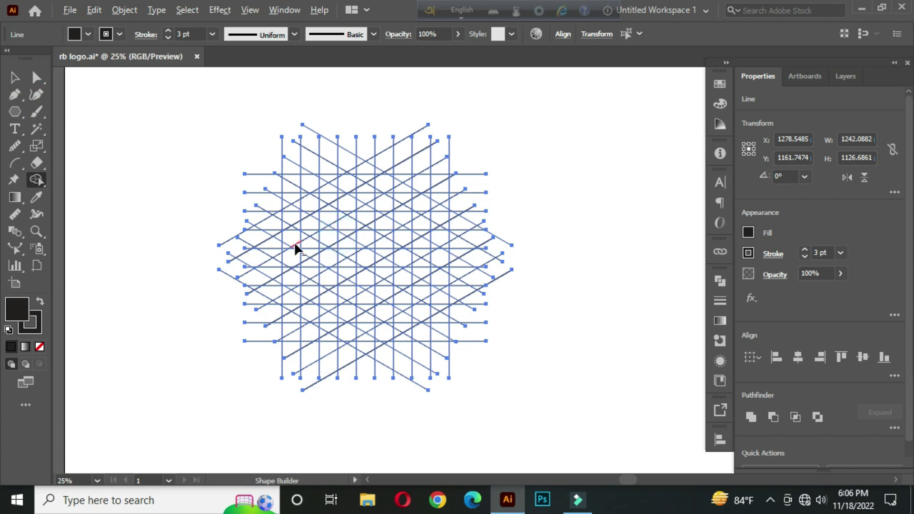
Step: Merge lattice cells into the R's stem and top region
scroll(294, 241, "up", 1)
left_click_drag(298, 188, 294, 327)
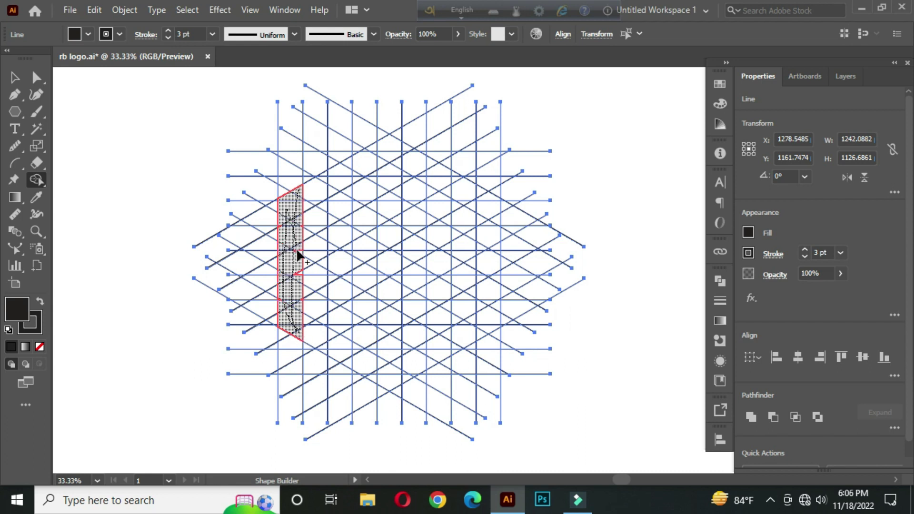
left_click_drag(300, 282, 298, 281)
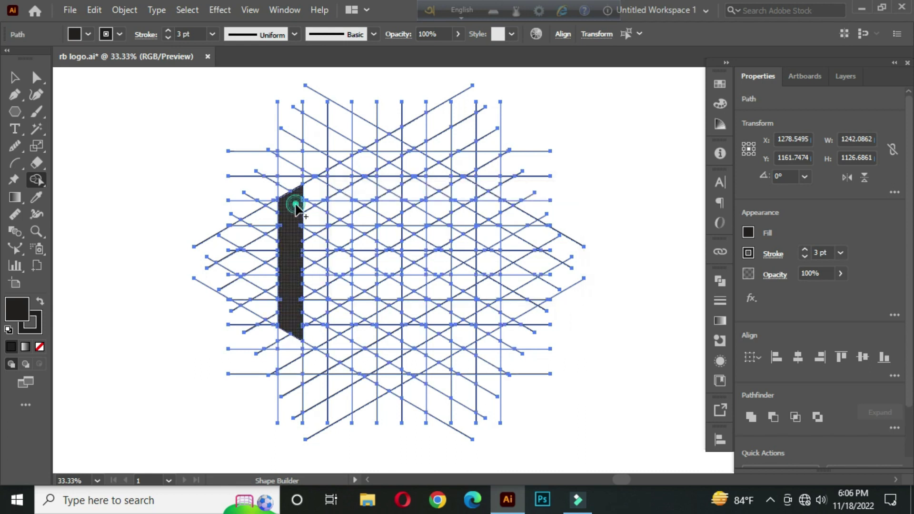
mouse_move(298, 206)
left_mouse_down()
mouse_move(344, 166)
mouse_move(302, 210)
mouse_move(369, 150)
mouse_move(351, 179)
mouse_move(360, 174)
mouse_move(359, 222)
mouse_move(375, 197)
mouse_move(375, 220)
left_mouse_up()
mouse_move(305, 264)
left_mouse_down()
mouse_move(363, 306)
mouse_move(377, 382)
left_mouse_up()
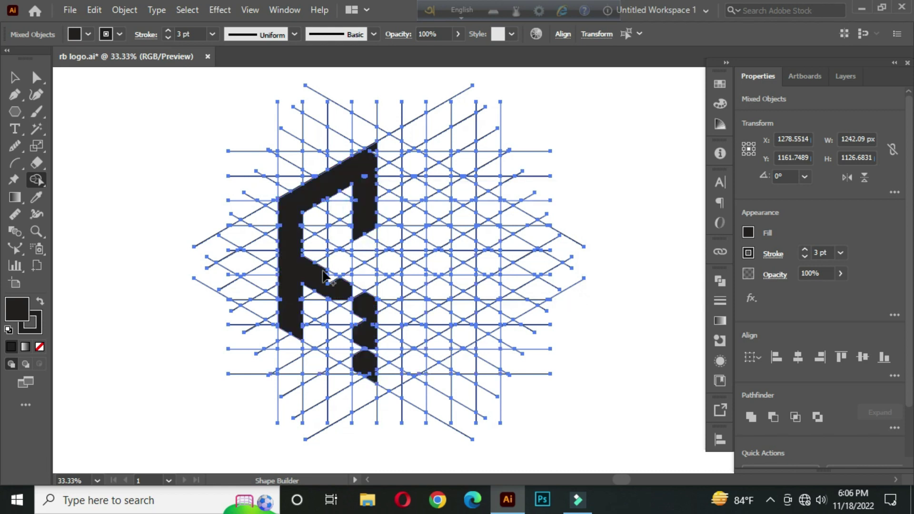
Step: Merge the notch and leg regions into the R's diagonal leg
scroll(373, 236, "up", 1)
mouse_move(353, 280)
left_mouse_down()
mouse_move(316, 296)
mouse_move(322, 285)
left_mouse_up()
left_click_drag(339, 327, 362, 339)
scroll(361, 338, "up", 2)
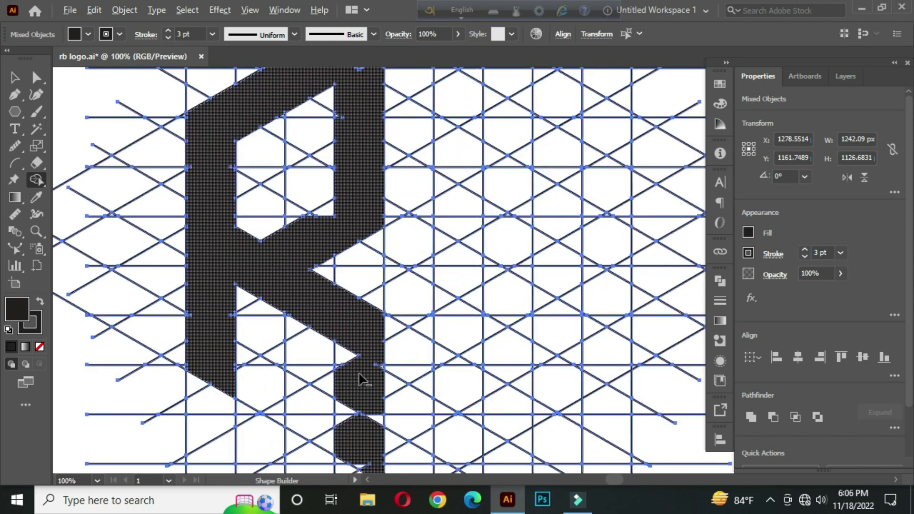
scroll(362, 378, "down", 1)
mouse_move(385, 241)
left_mouse_down()
mouse_move(379, 378)
mouse_move(361, 409)
left_mouse_up()
left_click_drag(316, 174, 406, 312)
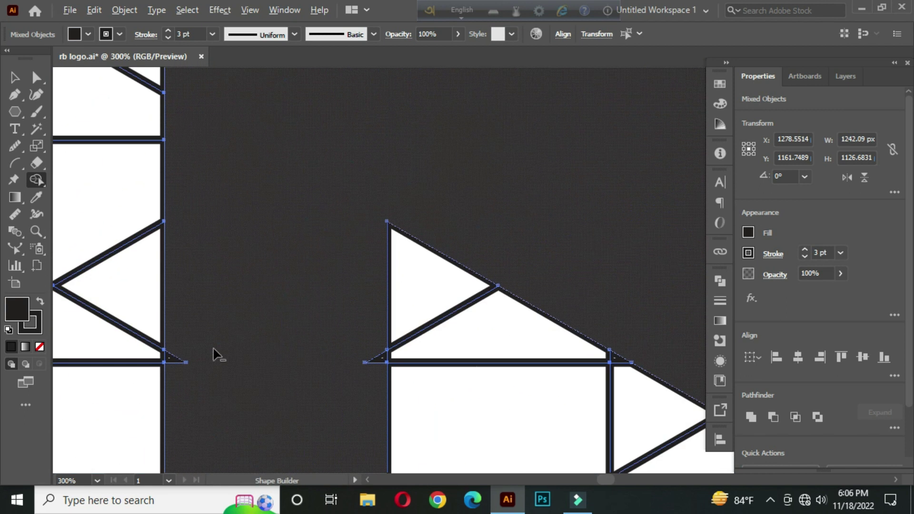
scroll(229, 342, "up", 3)
scroll(306, 362, "down", 2)
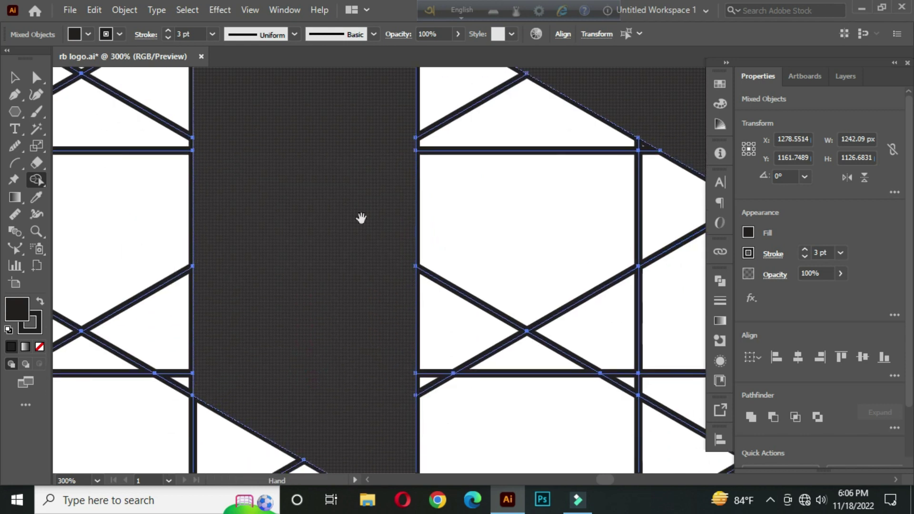
Step: Merge the small top triangle and fill the leftover gap to finish the R
left_click_drag(388, 117, 384, 342)
left_click_drag(327, 208, 326, 356)
left_click_drag(367, 271, 382, 320)
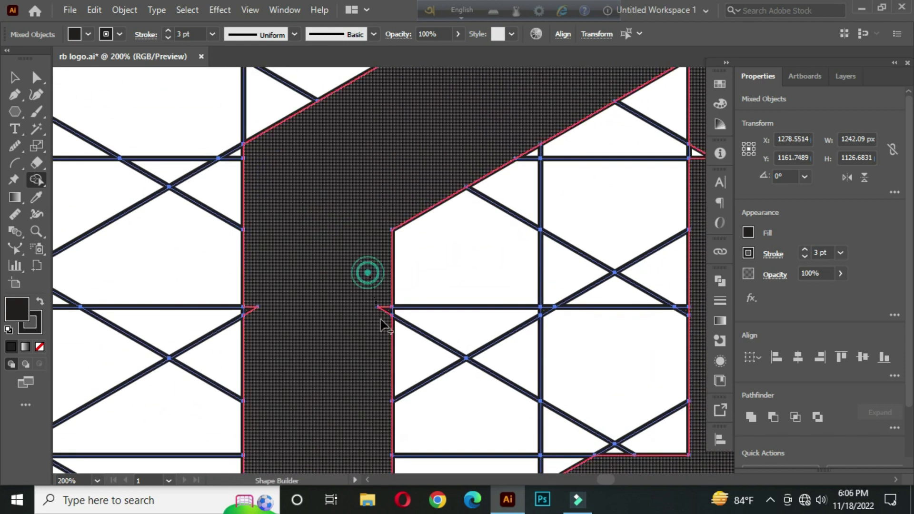
scroll(327, 224, "up", 5)
scroll(327, 224, "right", 2)
scroll(559, 192, "up", 3)
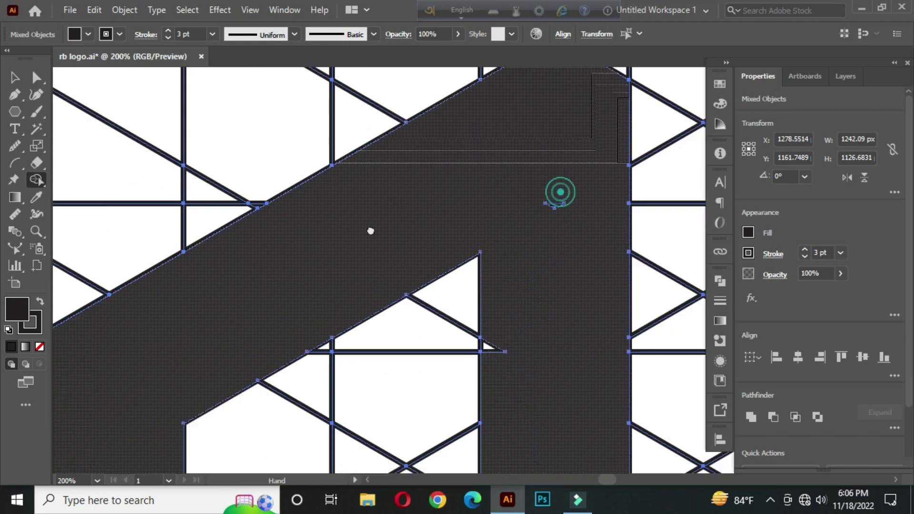
scroll(482, 187, "right", 4)
mouse_move(537, 141)
left_mouse_down()
mouse_move(486, 243)
mouse_move(477, 345)
left_mouse_up()
scroll(408, 255, "up", 3)
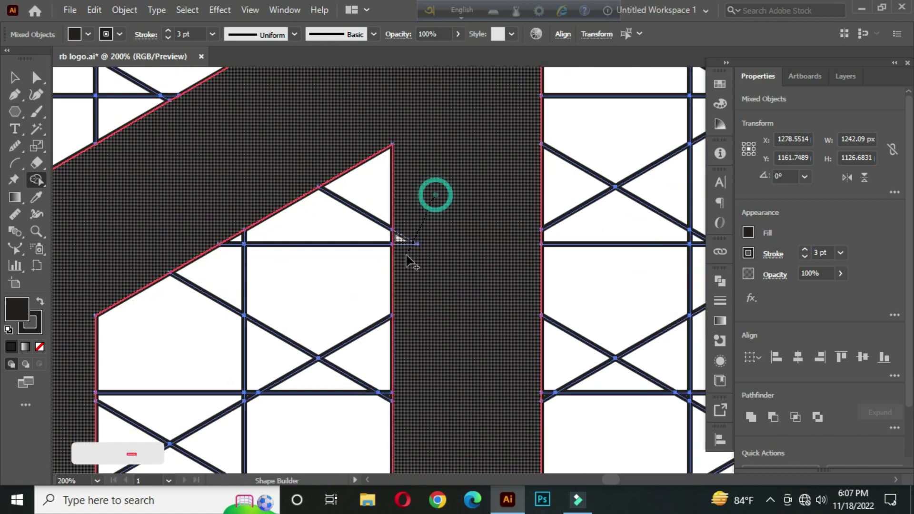
scroll(467, 273, "down", 3)
scroll(422, 367, "up", 3)
left_click(402, 354)
scroll(476, 309, "down", 2)
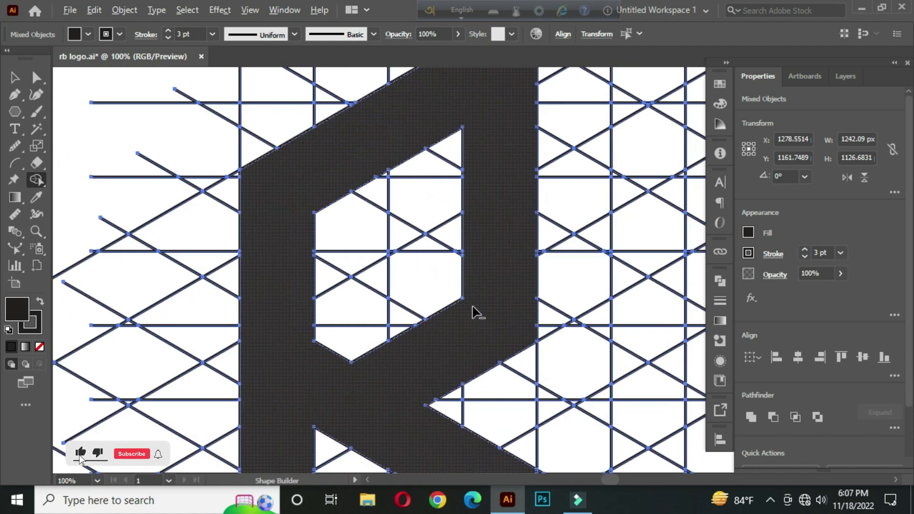
scroll(402, 265, "right", 3)
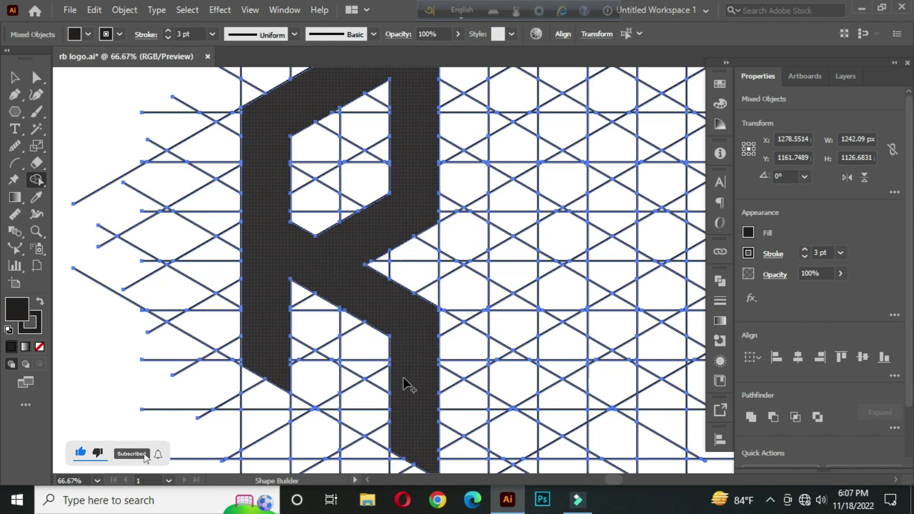
scroll(408, 304, "down", 1)
scroll(329, 306, "down", 1)
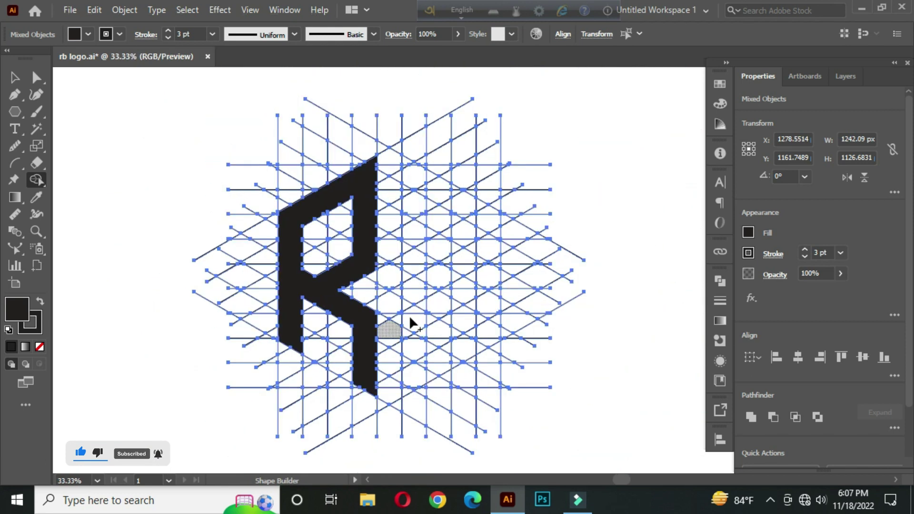
Step: Merge a column of lattice cells into the B's stem
mouse_move(406, 163)
left_mouse_down()
mouse_move(406, 389)
mouse_move(485, 329)
mouse_move(486, 288)
mouse_move(463, 273)
mouse_move(427, 274)
mouse_move(487, 266)
mouse_move(483, 223)
mouse_move(450, 185)
mouse_move(418, 184)
left_mouse_up()
scroll(418, 184, "up", 3)
mouse_move(413, 238)
left_mouse_down()
mouse_move(397, 273)
mouse_move(369, 285)
mouse_move(392, 124)
mouse_move(419, 392)
left_mouse_up()
scroll(424, 245, "up", 1)
scroll(404, 370, "down", 2)
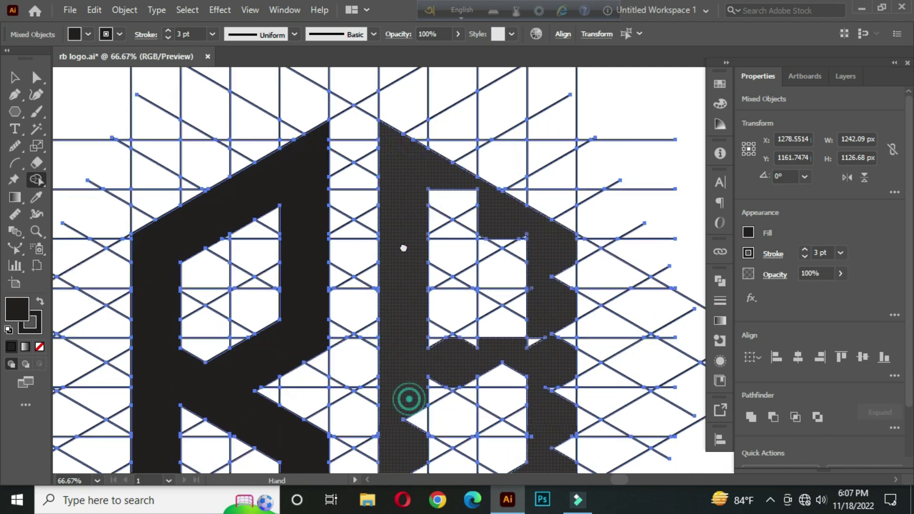
scroll(404, 248, "up", 2)
scroll(414, 422, "down", 3)
Step: Merge the adjacent cells into the body of the B
mouse_move(414, 224)
left_mouse_down()
mouse_move(344, 288)
mouse_move(382, 316)
left_mouse_up()
mouse_move(387, 275)
left_mouse_down()
mouse_move(351, 381)
mouse_move(521, 225)
mouse_move(543, 232)
left_mouse_up()
left_click_drag(543, 232, 484, 275)
mouse_move(410, 326)
left_mouse_down()
mouse_move(430, 250)
mouse_move(436, 266)
mouse_move(348, 238)
mouse_move(410, 303)
mouse_move(360, 193)
mouse_move(297, 241)
left_mouse_up()
scroll(376, 247, "down", 1)
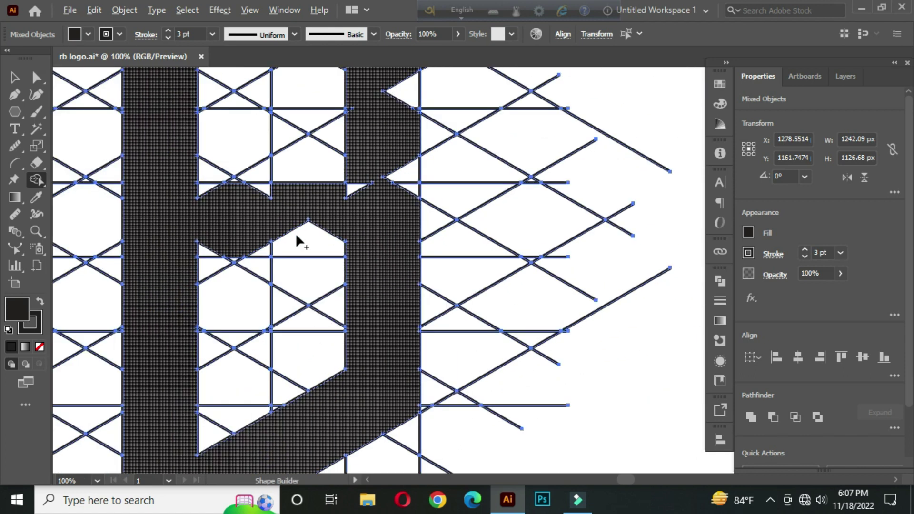
Step: Join the B's stem, band and hexagon cell, absorbing the leftover counter triangles
mouse_move(182, 194)
left_mouse_down()
mouse_move(359, 192)
mouse_move(236, 191)
mouse_move(216, 252)
mouse_move(362, 257)
left_mouse_up()
left_click_drag(399, 98, 399, 244)
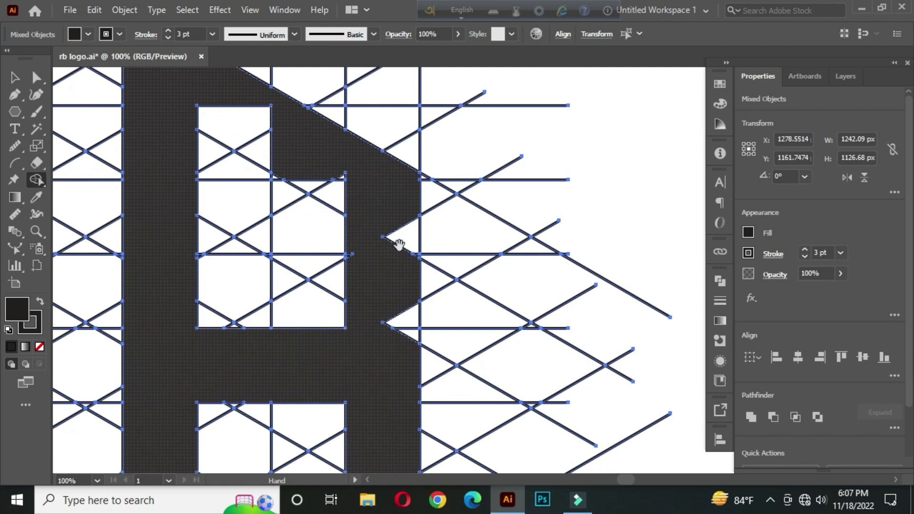
left_click_drag(333, 200, 212, 134)
scroll(265, 157, "down", 2)
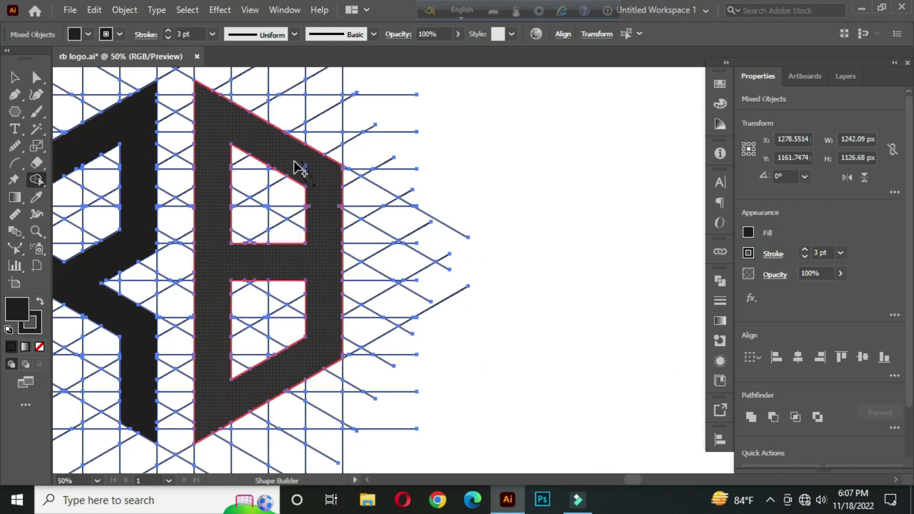
scroll(333, 214, "up", 3)
scroll(347, 215, "down", 1)
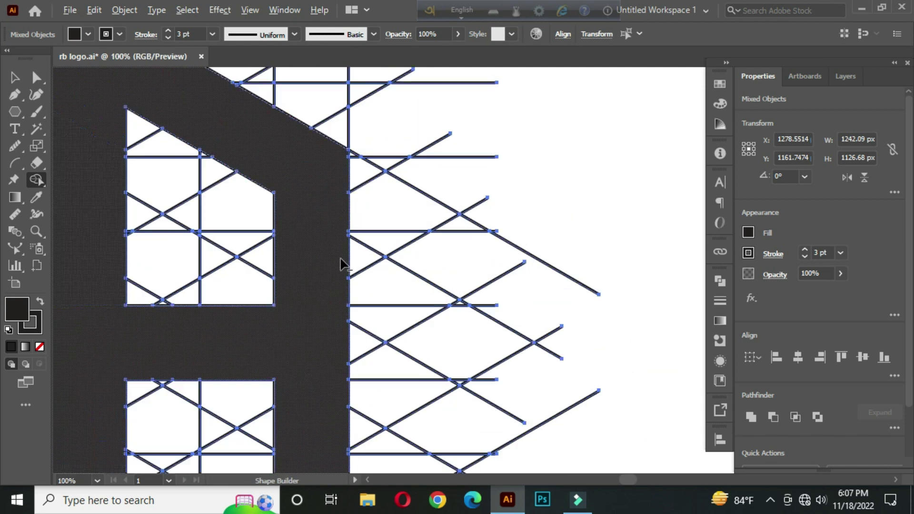
scroll(342, 264, "down", 3)
left_click(14, 77)
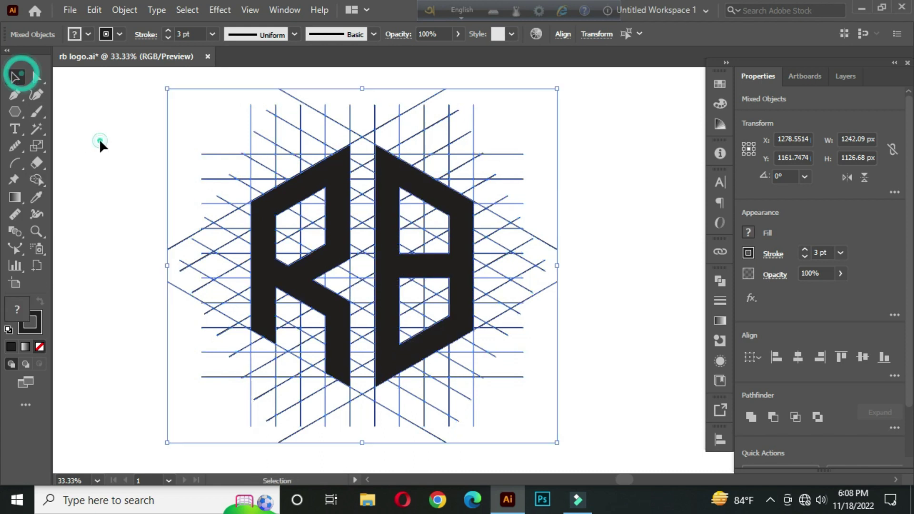
Step: Select the R and B and move them to the right, clear of the grid
left_click(99, 139)
scroll(163, 298, "down", 1)
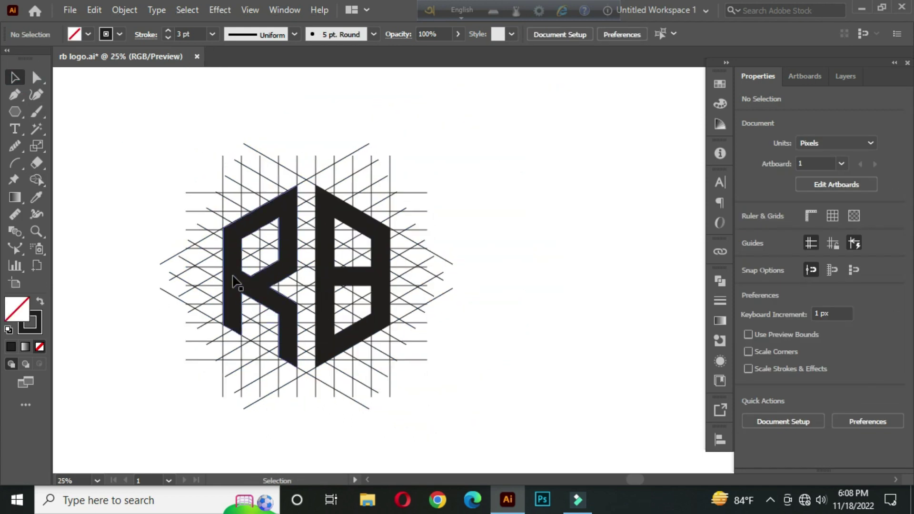
left_click_drag(128, 124, 308, 336)
left_click(429, 220)
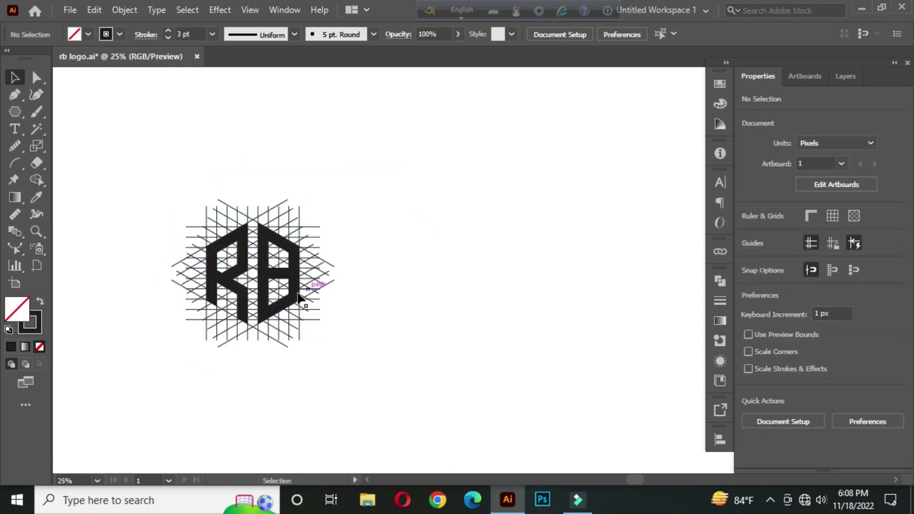
left_click(222, 275)
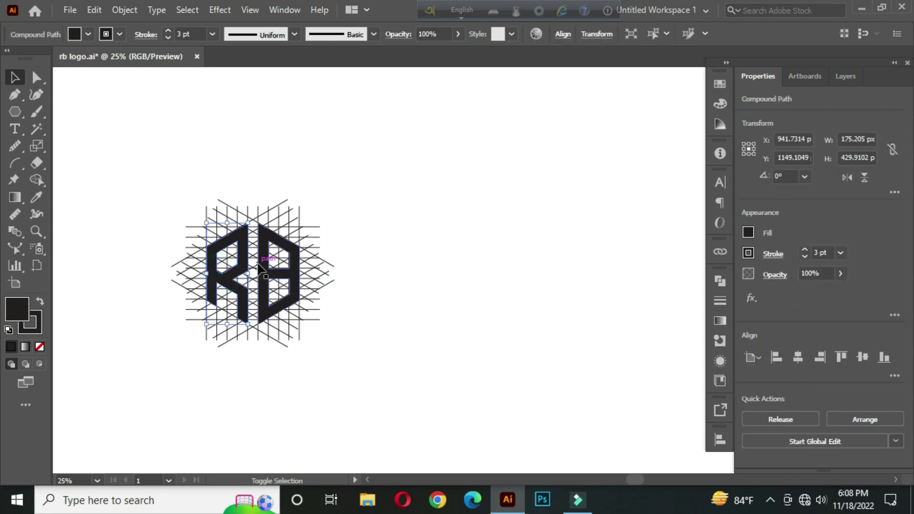
left_click(261, 268, "shift")
left_click_drag(262, 267, 461, 267)
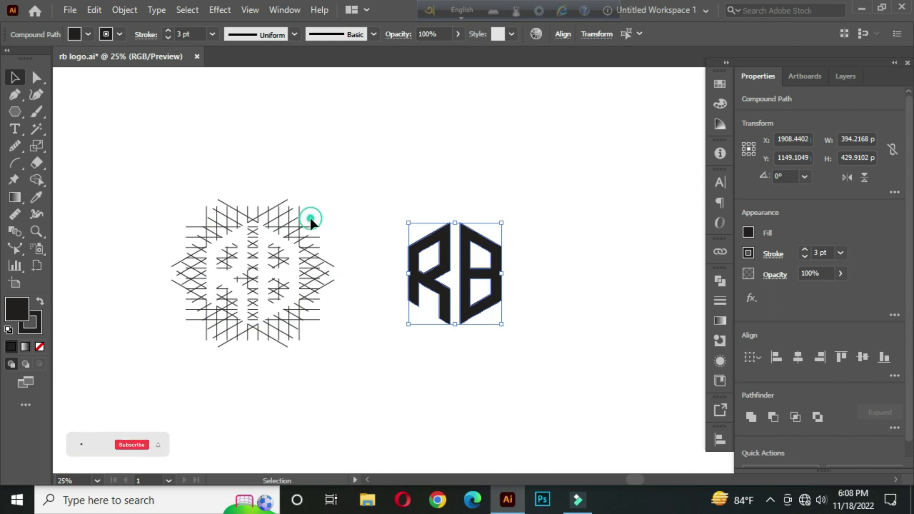
left_click(384, 288)
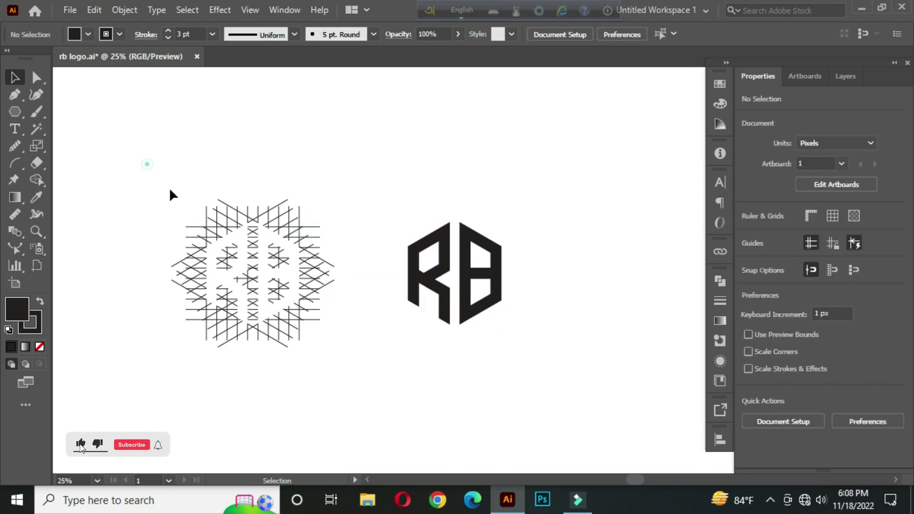
Step: Delete the leftover grid lines and pan the monogram toward the middle of the view
left_click_drag(148, 164, 367, 387)
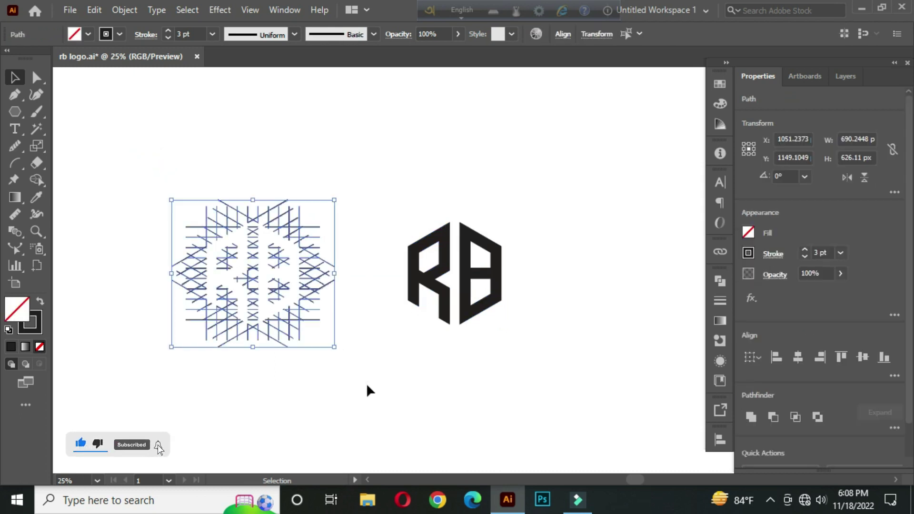
key("Delete")
scroll(505, 291, "up", 2)
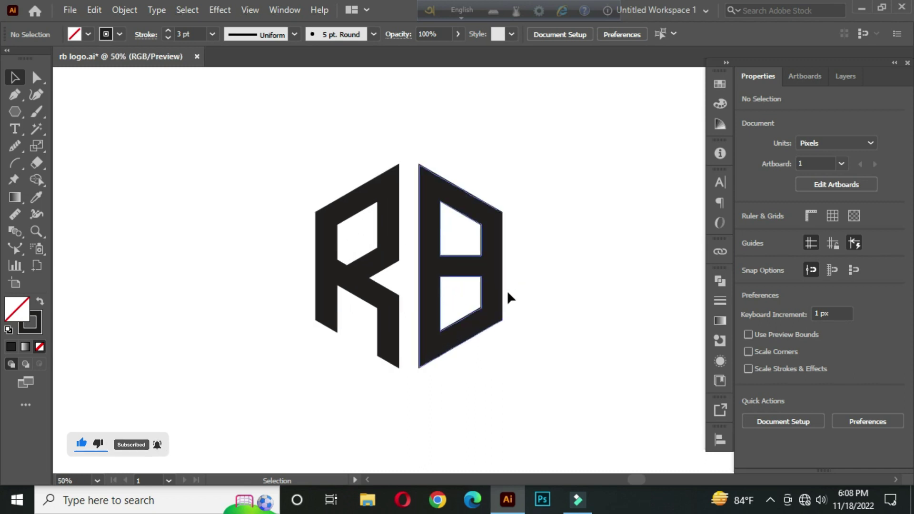
key("space")
left_click_drag(509, 298, 464, 295)
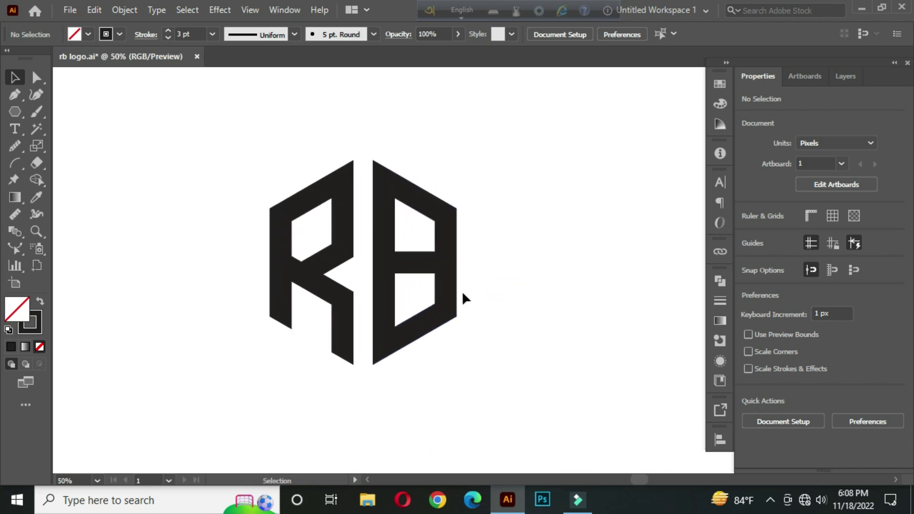
Step: Round the R's right-side corners to about 41 px and its upper-right corner to about 35 px
left_click(345, 217)
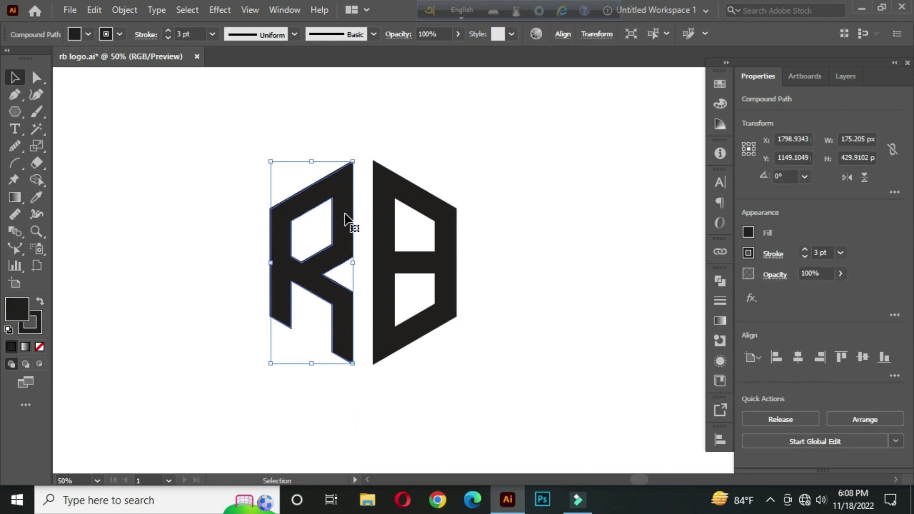
right_click(37, 78)
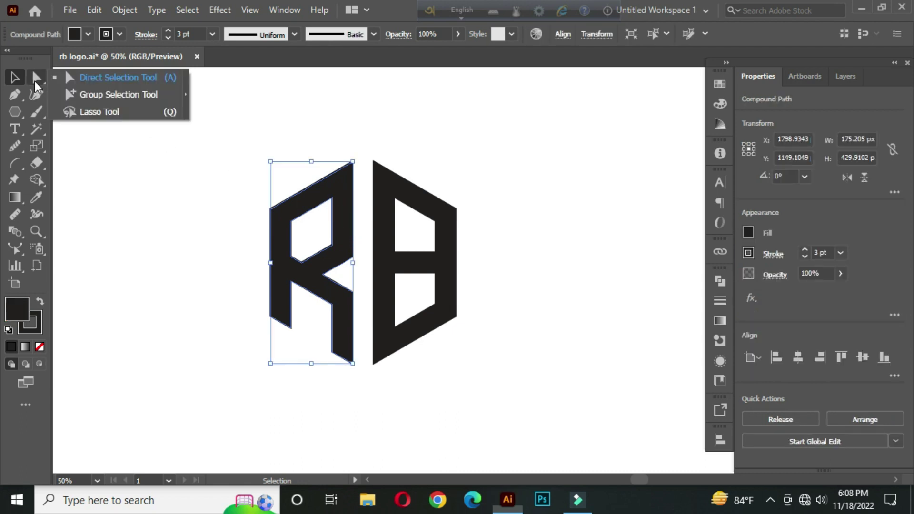
left_click(109, 79)
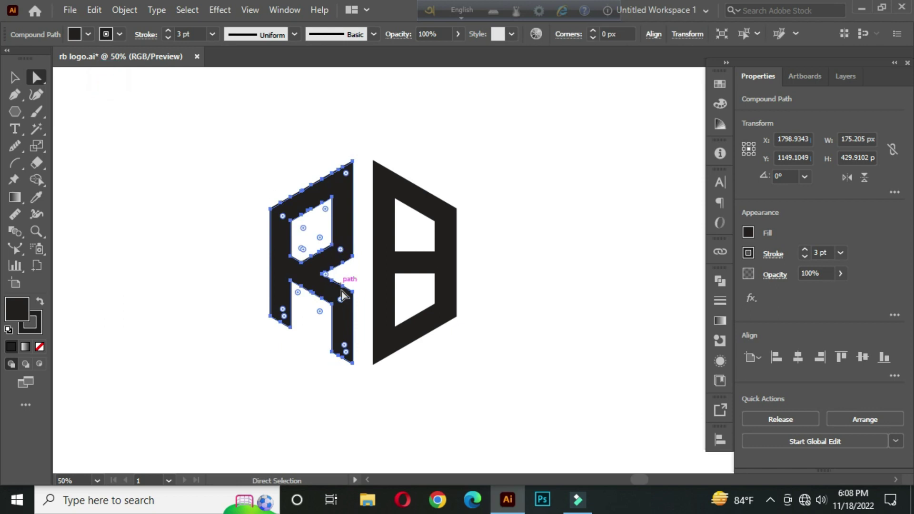
scroll(343, 298, "up", 3)
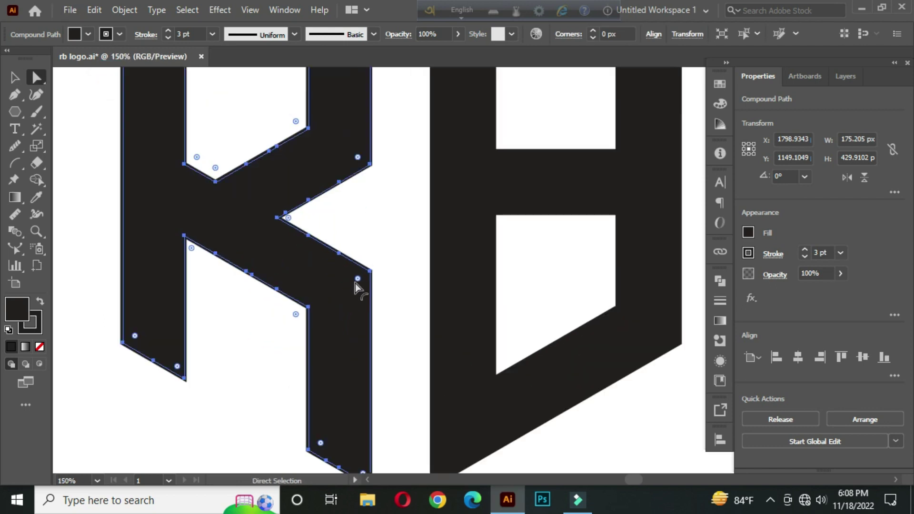
left_click(357, 280)
left_click_drag(296, 315, 228, 335)
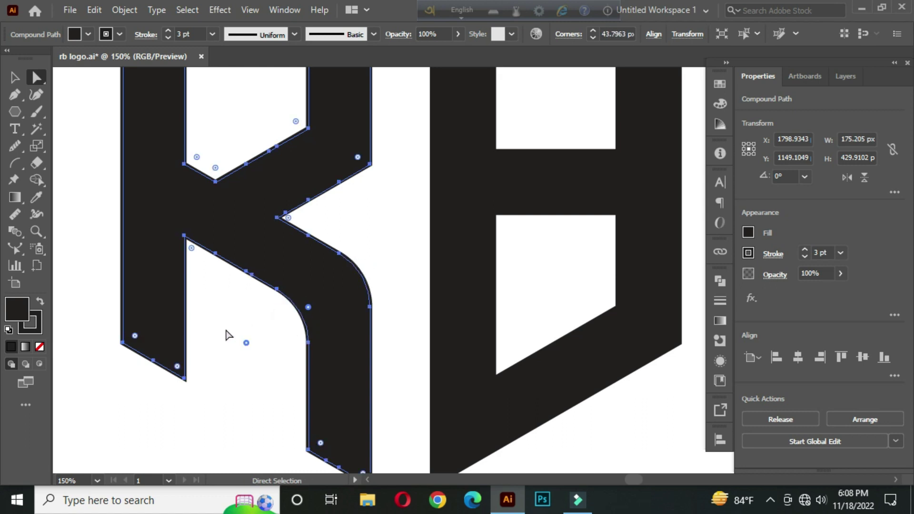
scroll(305, 195, "up", 5)
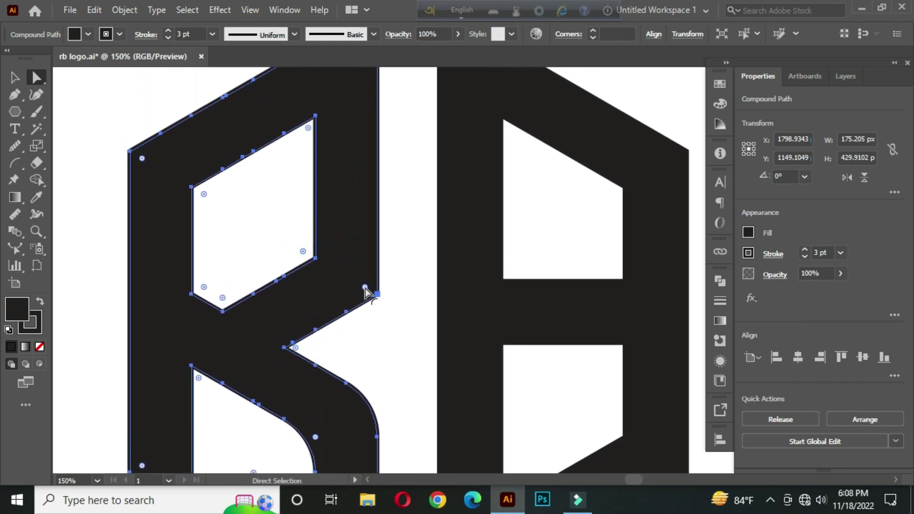
left_click_drag(365, 288, 228, 223)
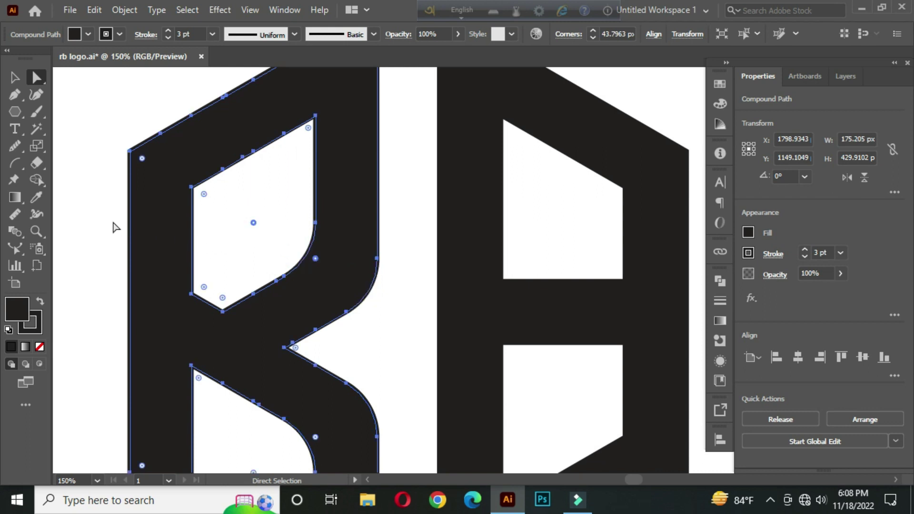
left_click(95, 217)
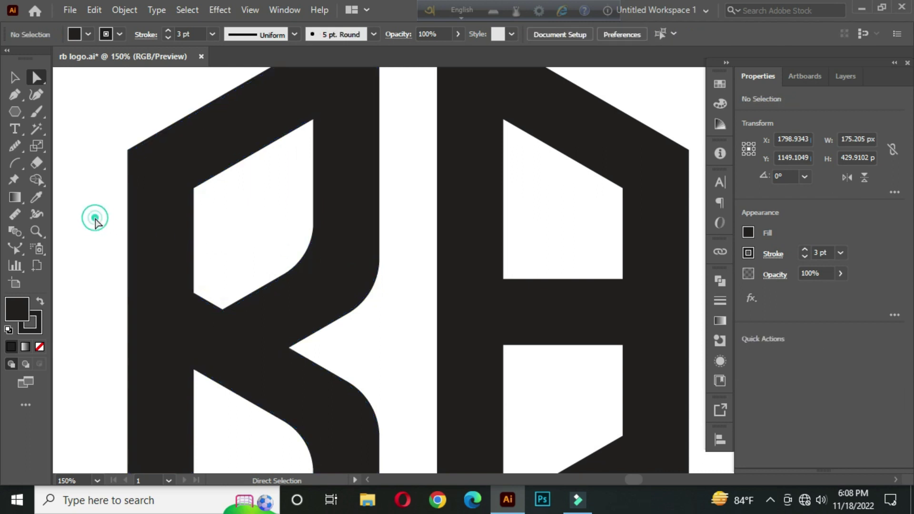
Step: Remove the two bottom anchor points of the R's upper counter, leaving a straight bottom edge
left_click(223, 312)
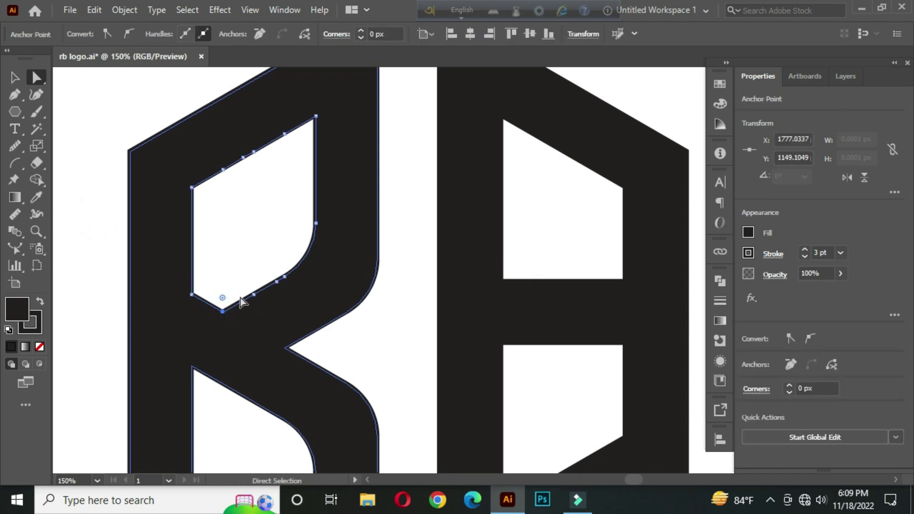
left_click(261, 33)
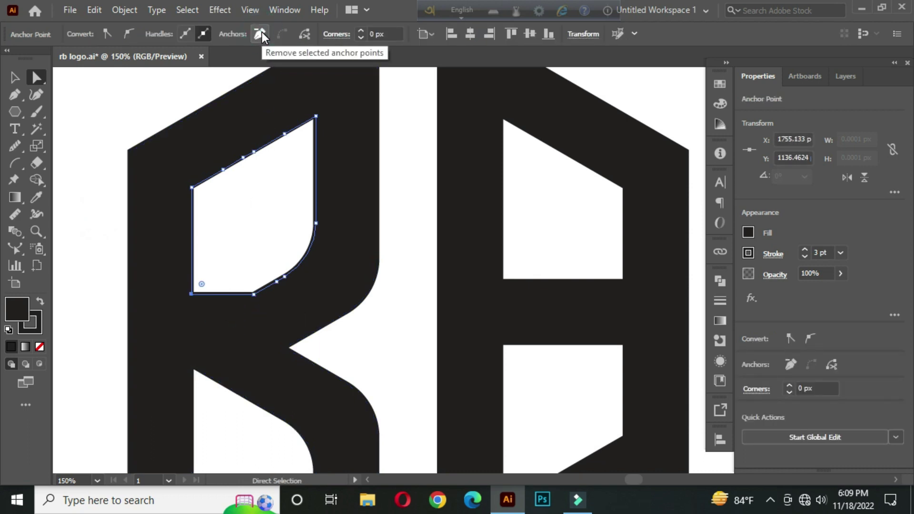
left_click(281, 219)
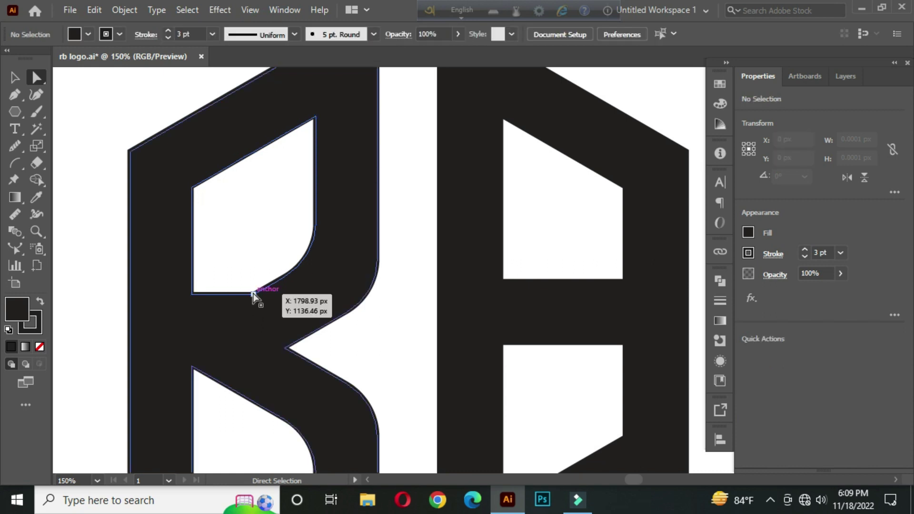
left_click(253, 294)
left_click(258, 33)
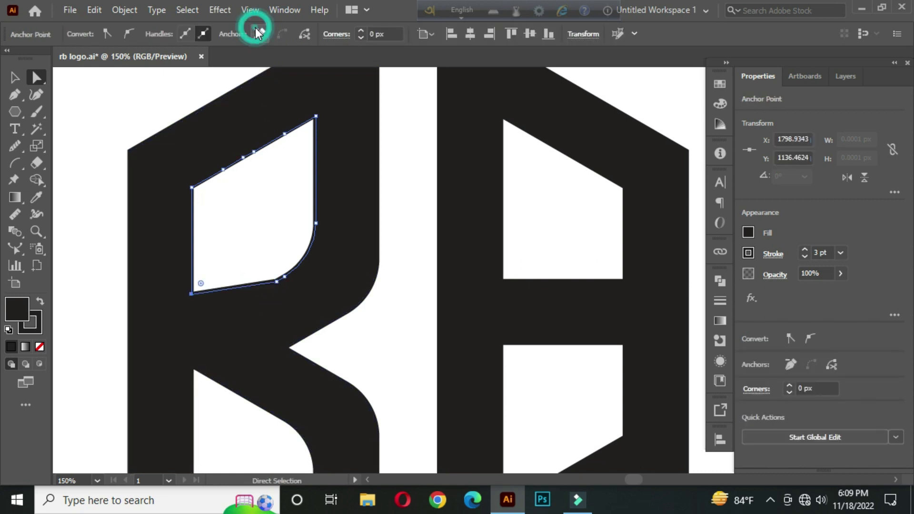
left_click(421, 199)
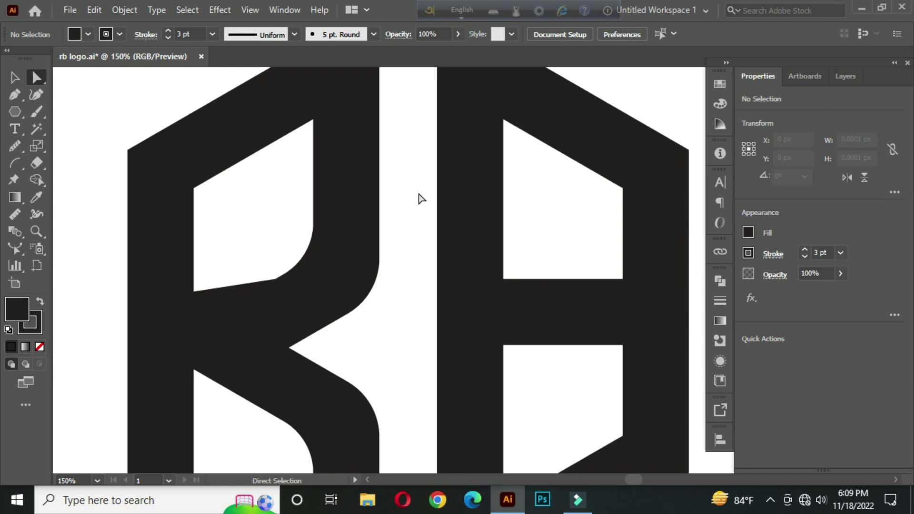
scroll(419, 210, "down", 2, "alt")
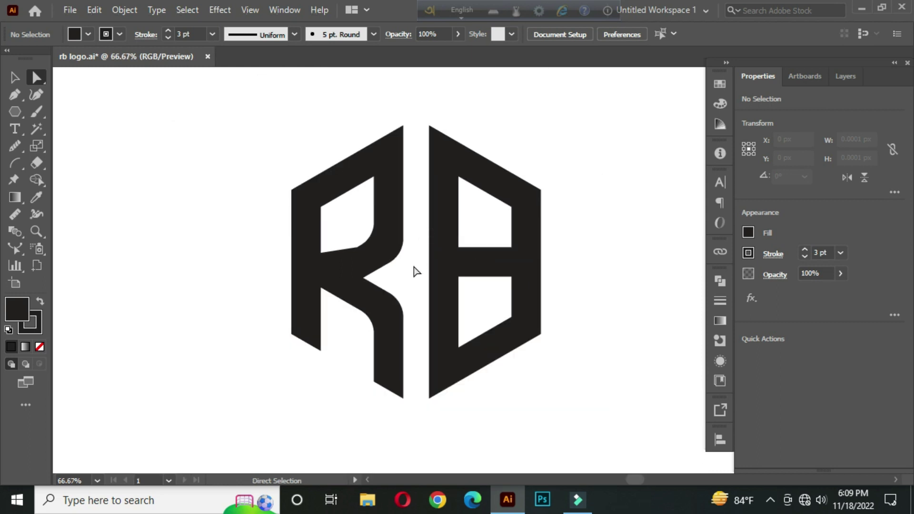
scroll(534, 277, "down", 1, "alt")
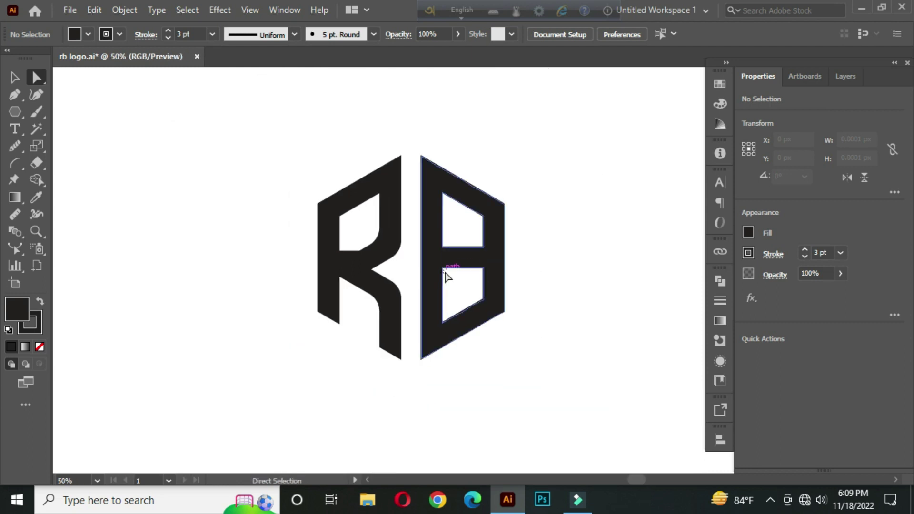
left_click(14, 81)
left_click(139, 165)
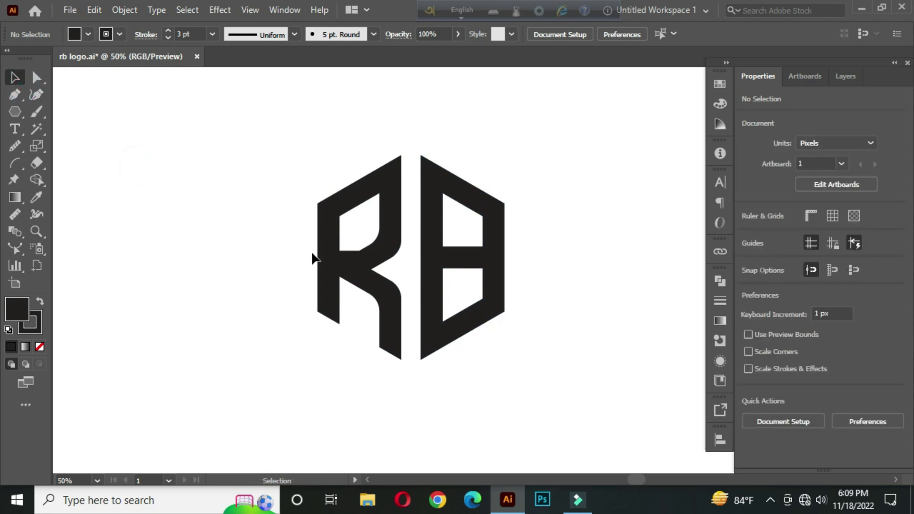
Step: Set the RB monogram's stroke weight to 6 pt, then nudge it thicker
left_click_drag(242, 126, 577, 364)
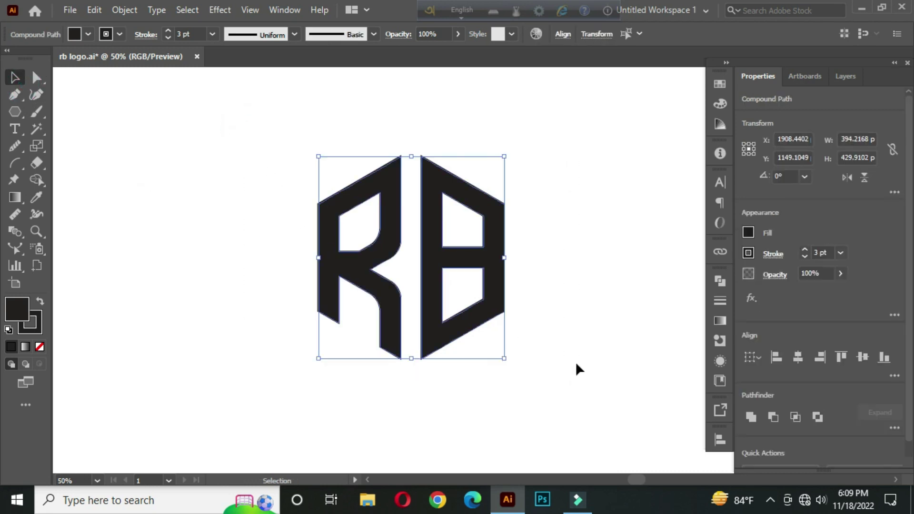
left_click(193, 33)
type("6")
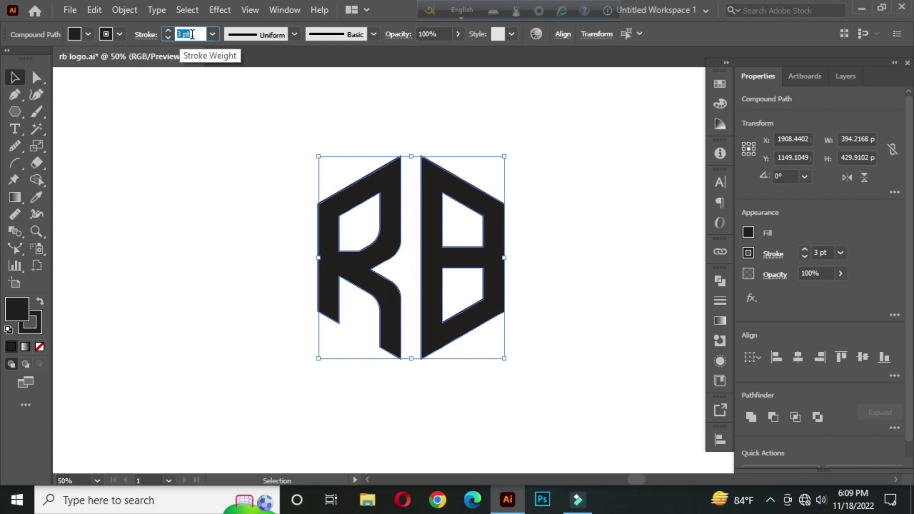
key("Return")
key("Up")
key("Up")
key("Up")
key("Up")
key("Up")
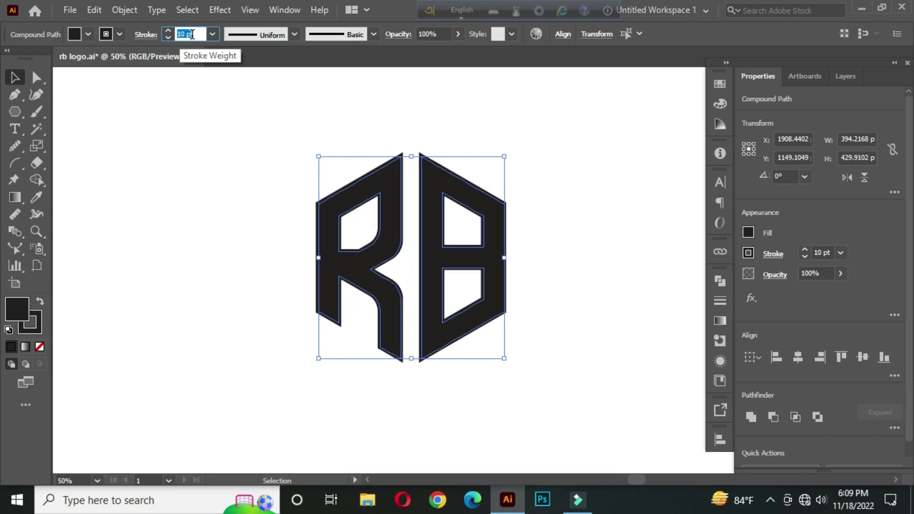
left_click(265, 143)
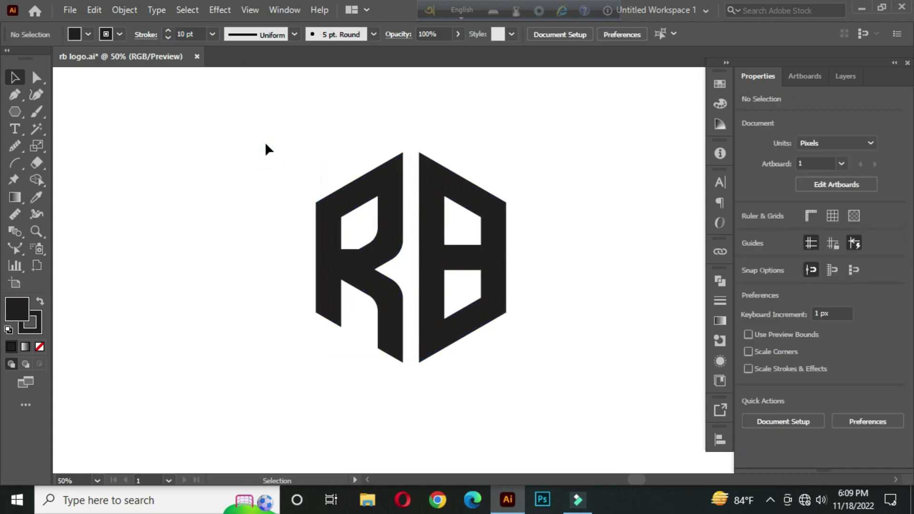
Step: Expand the monogram's fill and stroke, then unite the outlines into one solid shape
left_click_drag(262, 135, 548, 377)
left_click(129, 9)
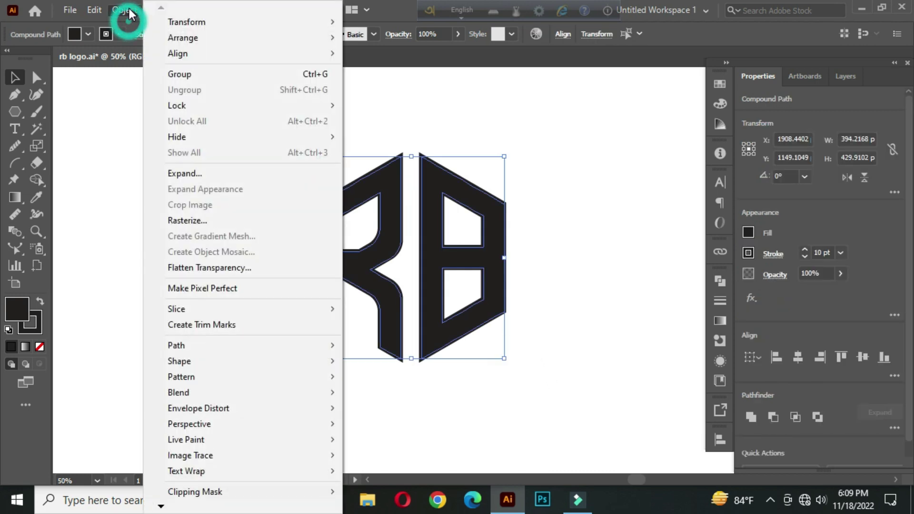
left_click(216, 174)
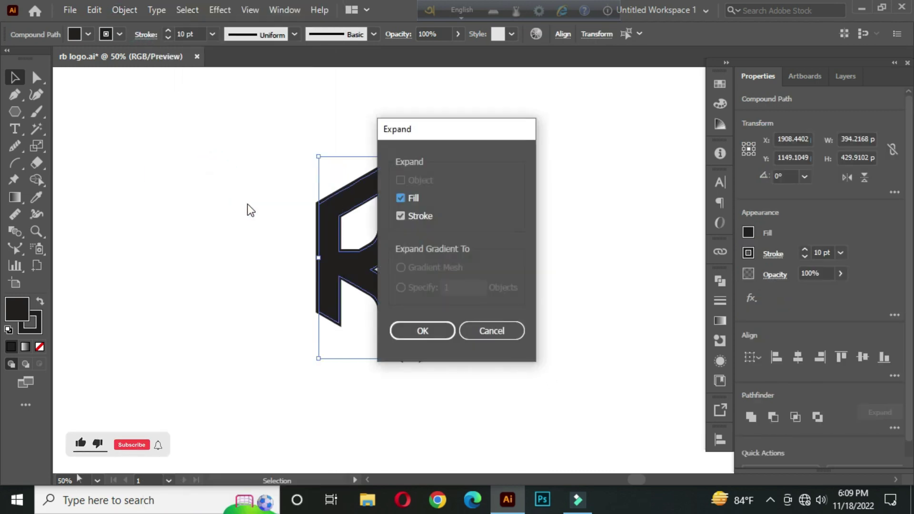
left_click(437, 333)
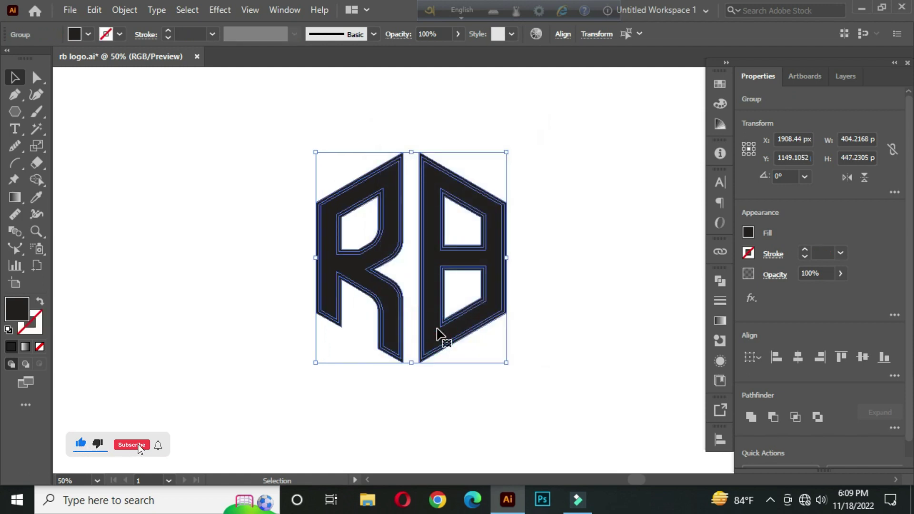
left_click(722, 279)
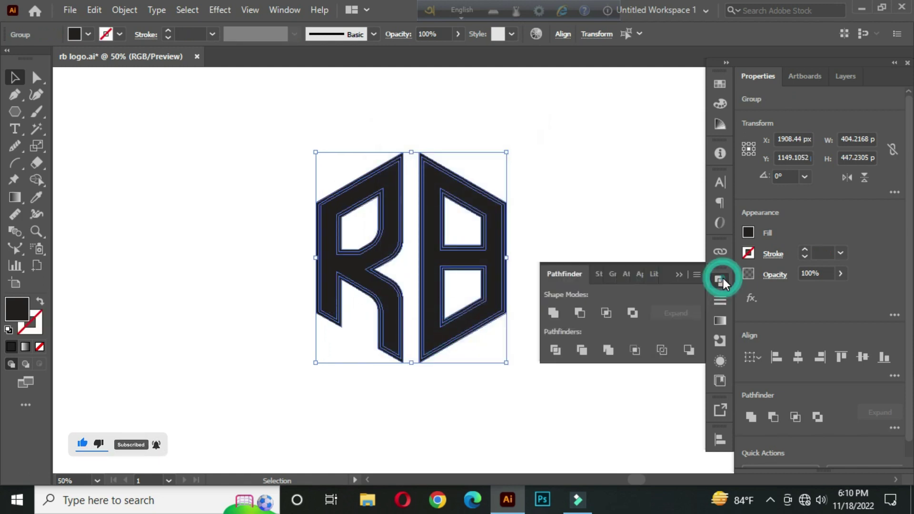
left_click(553, 312)
left_click(683, 271)
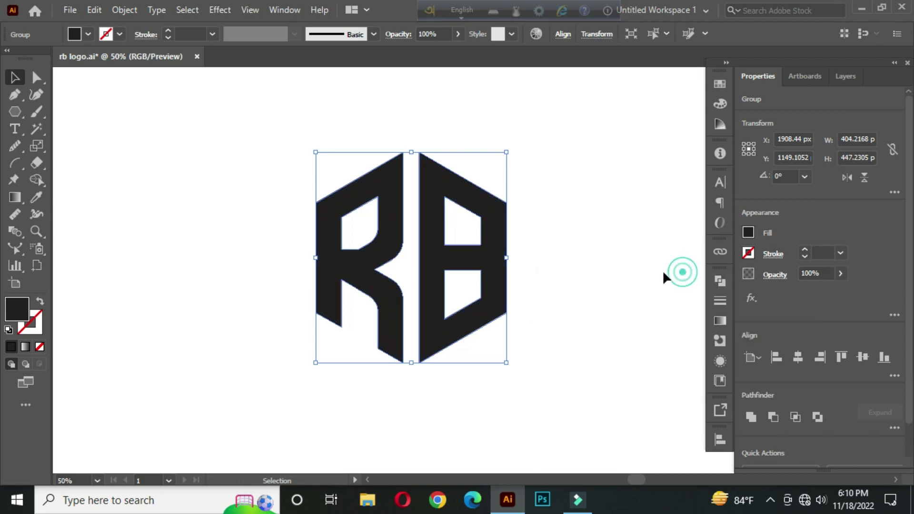
left_click(569, 250)
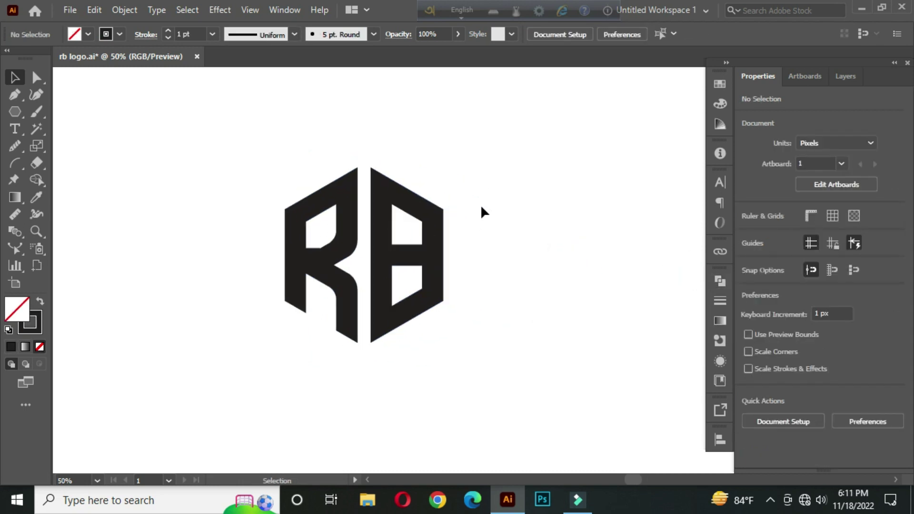
Step: Create a six-sided polygon with a 50 px radius
left_click(15, 111)
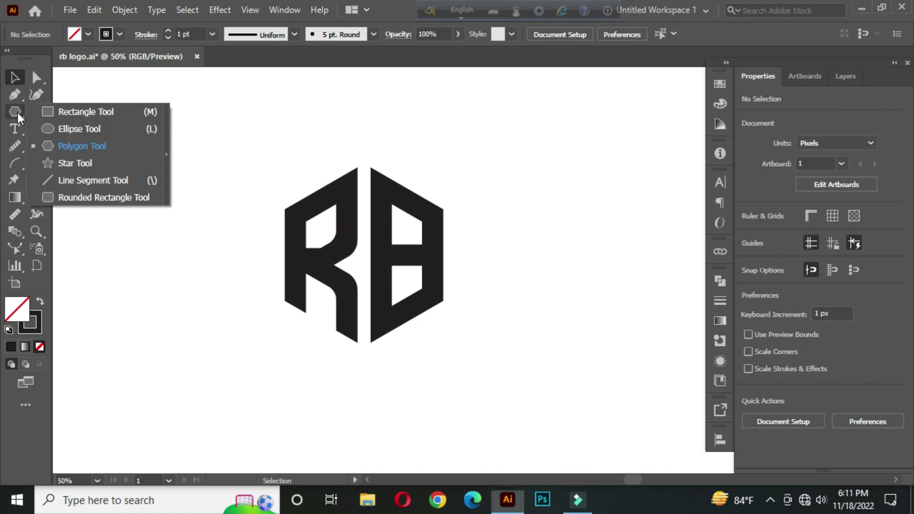
left_click(81, 146)
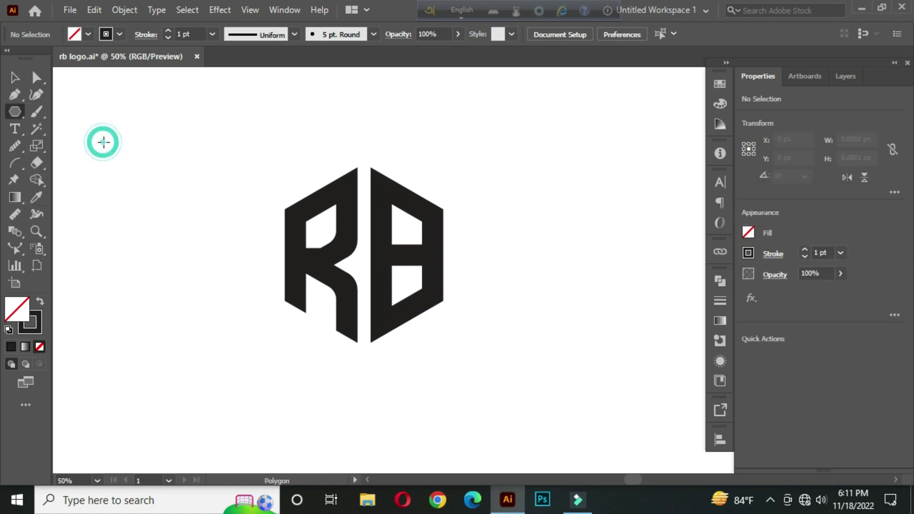
left_click(160, 221)
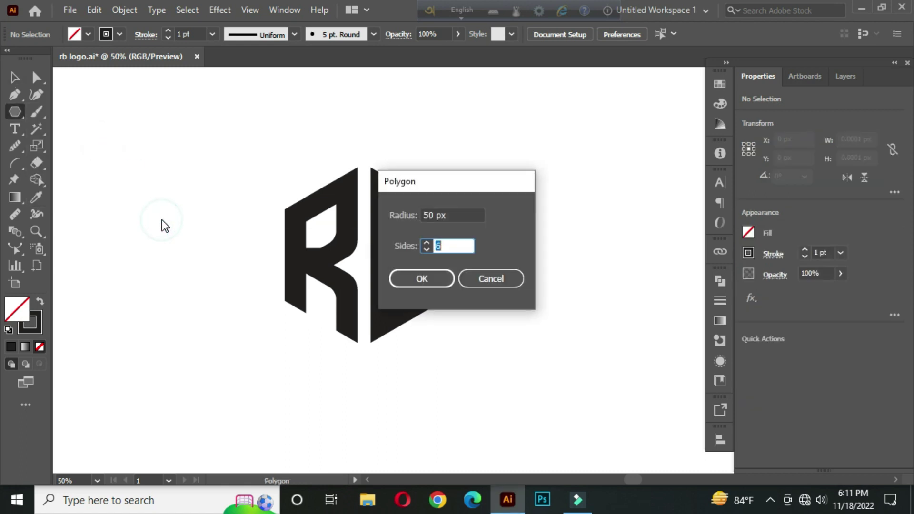
left_click(440, 278)
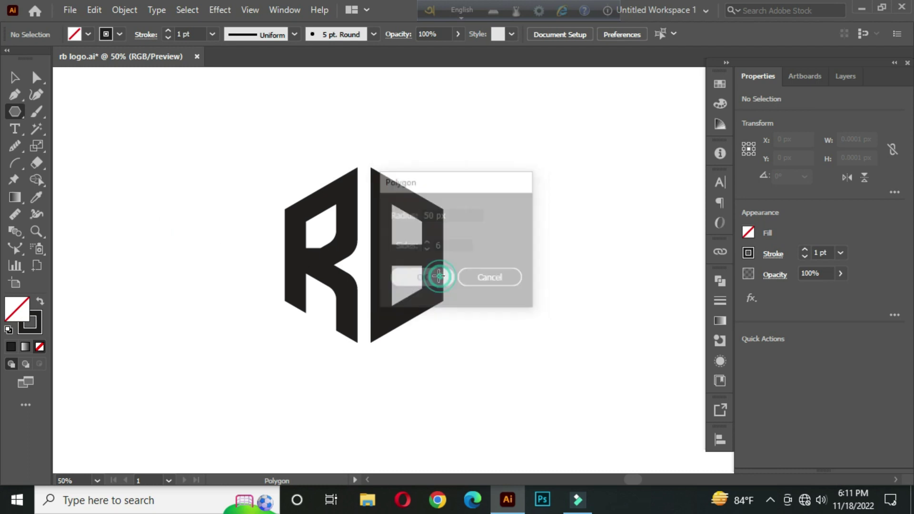
Step: Enlarge the hexagon, rotate it point-up, and move it over the RB letters
left_click(15, 77)
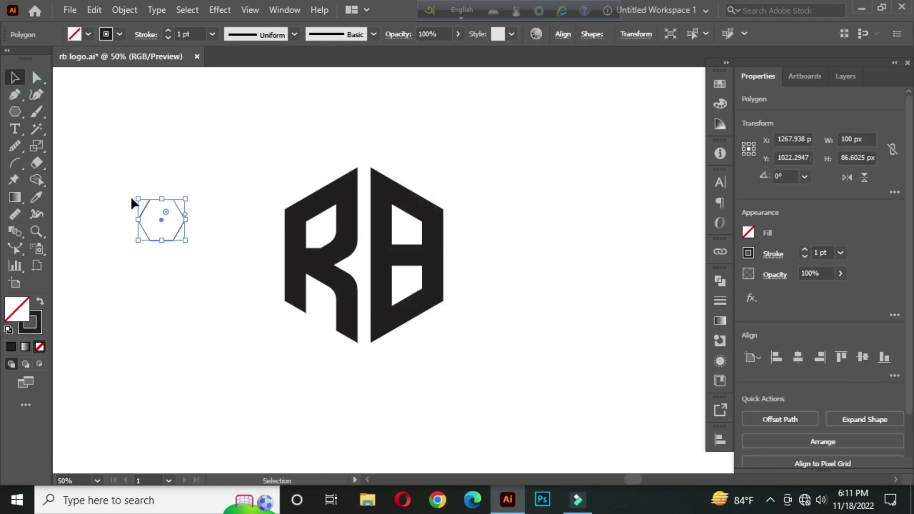
left_click_drag(185, 241, 273, 317)
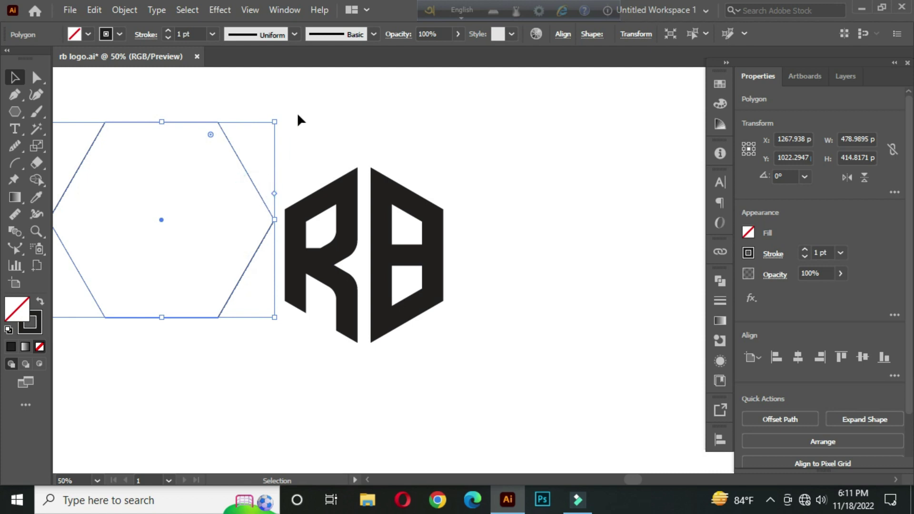
left_click_drag(281, 117, 252, 299)
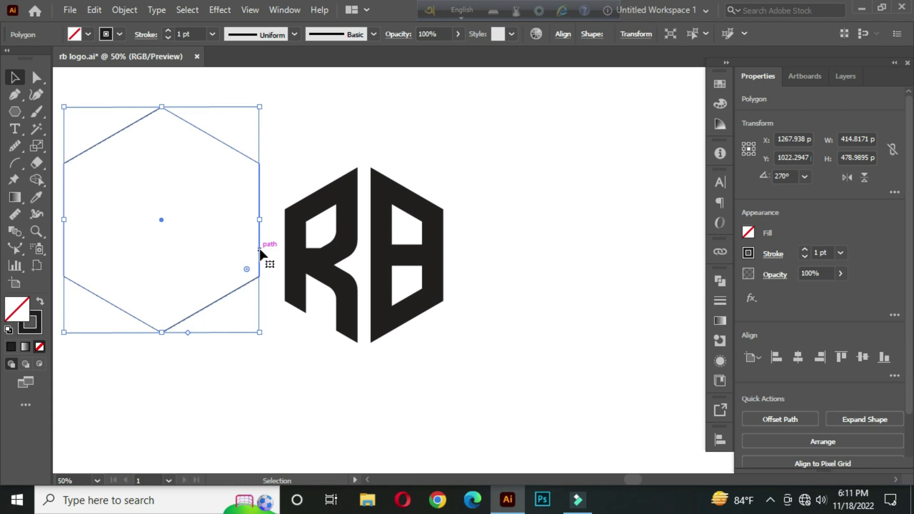
left_click_drag(257, 249, 466, 281)
Step: Align the hexagon and RB letters on their horizontal and vertical centres
left_click(498, 259)
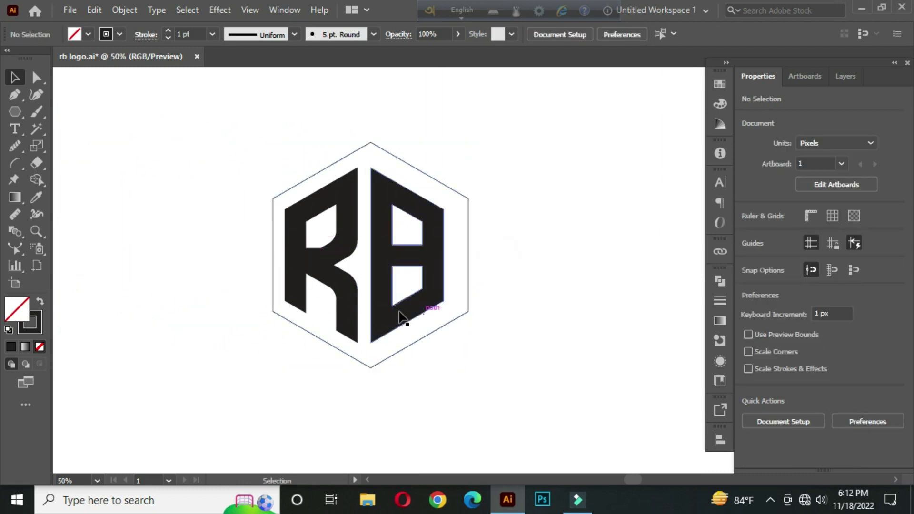
left_click_drag(204, 143, 462, 371)
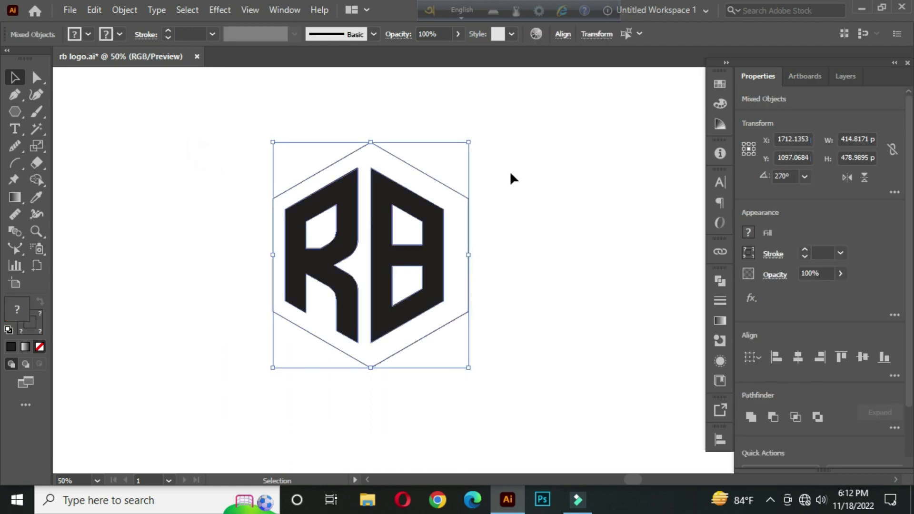
left_click(567, 37)
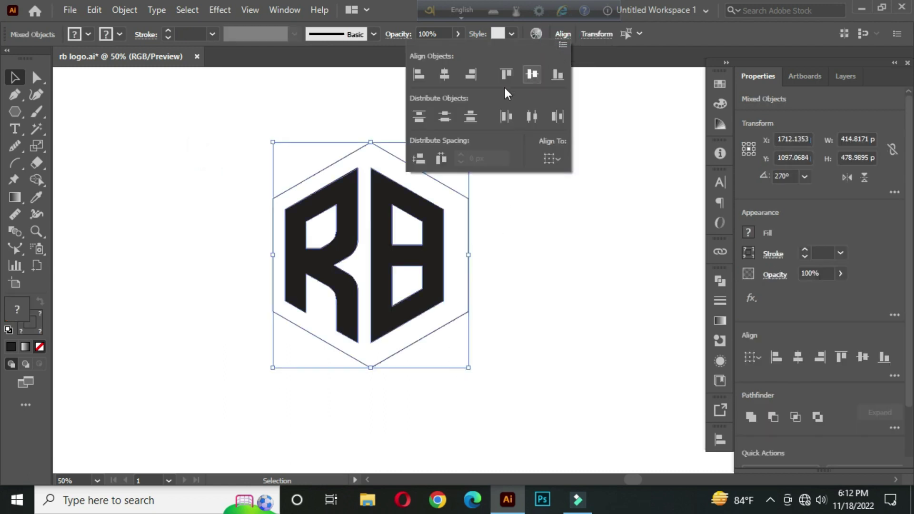
left_click(445, 74)
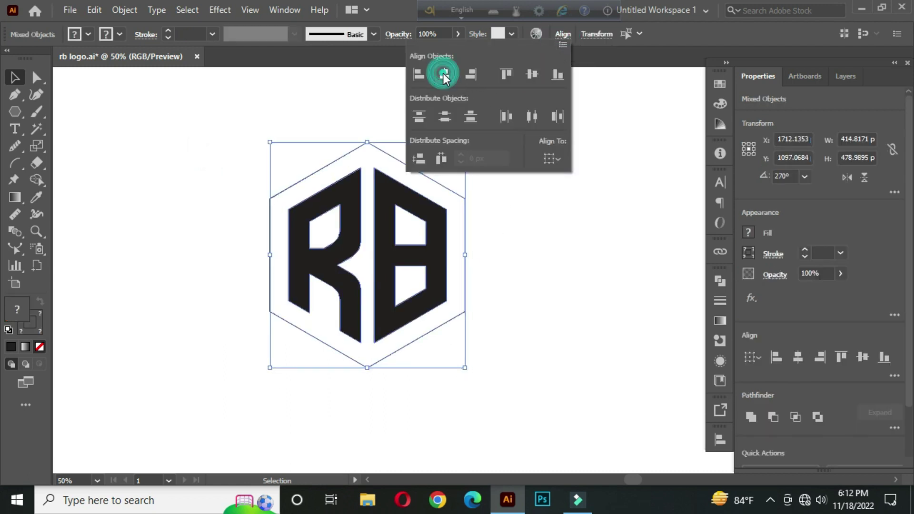
left_click(529, 74)
left_click(525, 224)
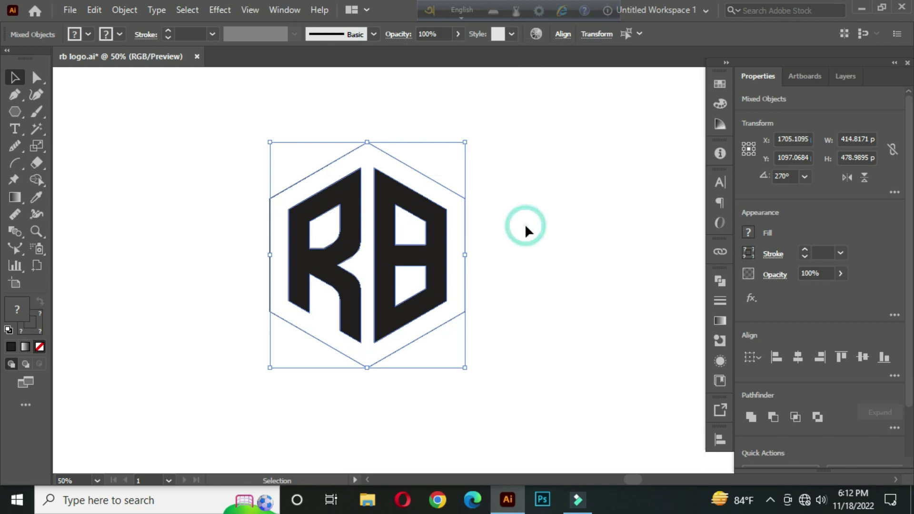
left_click(524, 224)
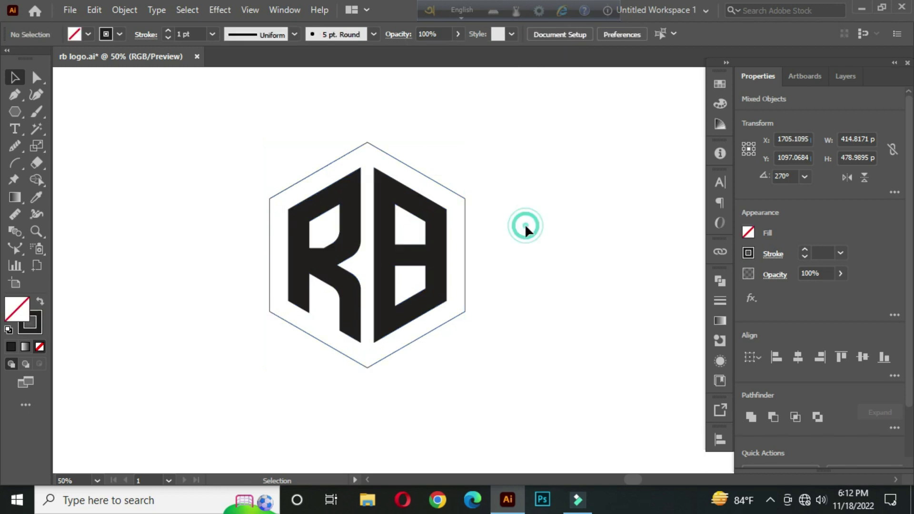
Step: Give the hexagon a 40 pt stroke weight
left_click(386, 154)
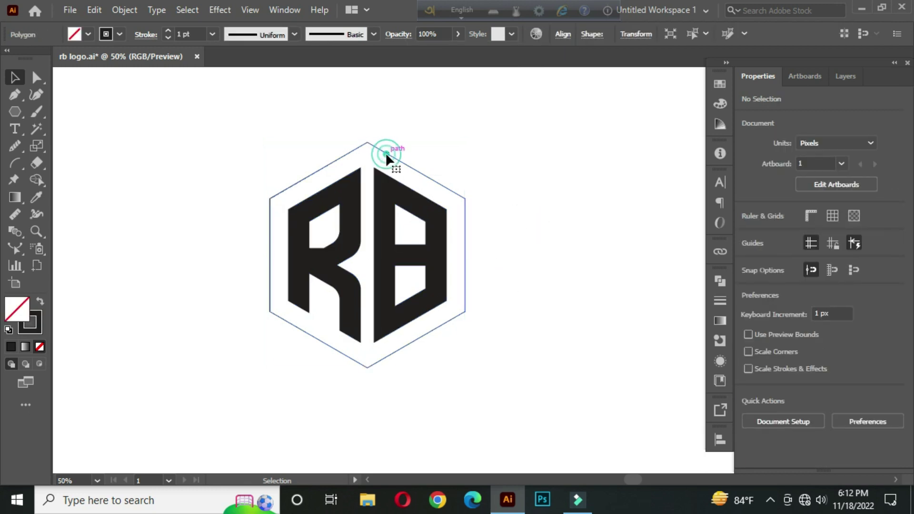
left_click(196, 31)
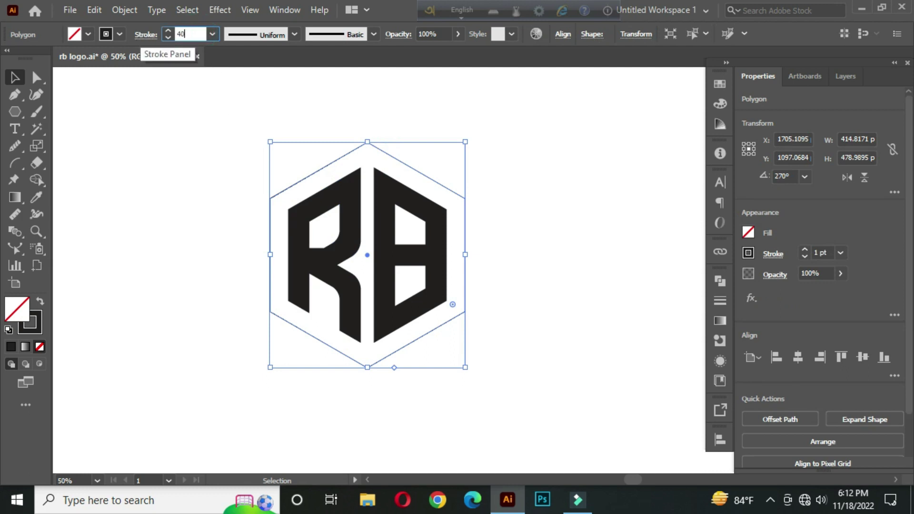
left_click(158, 171)
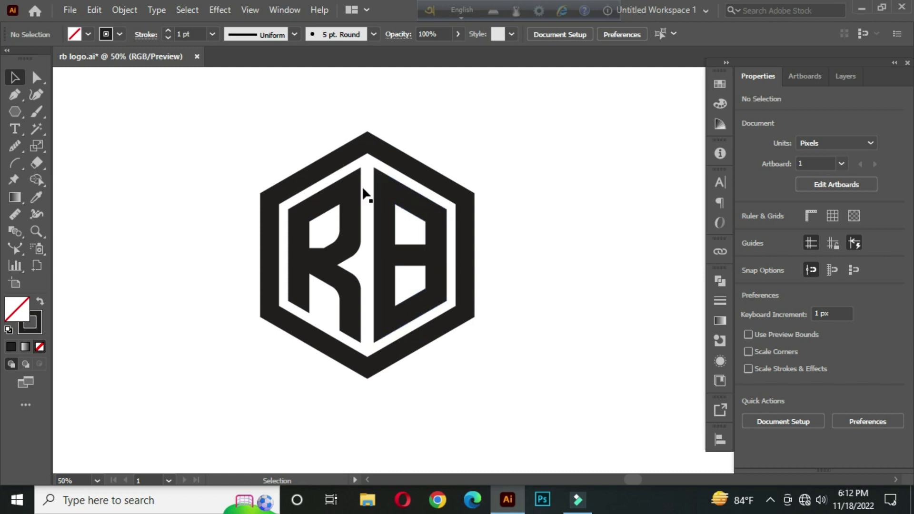
Step: Round all the hexagon's corners to about 31 px using its live-corner widget
left_click(388, 154)
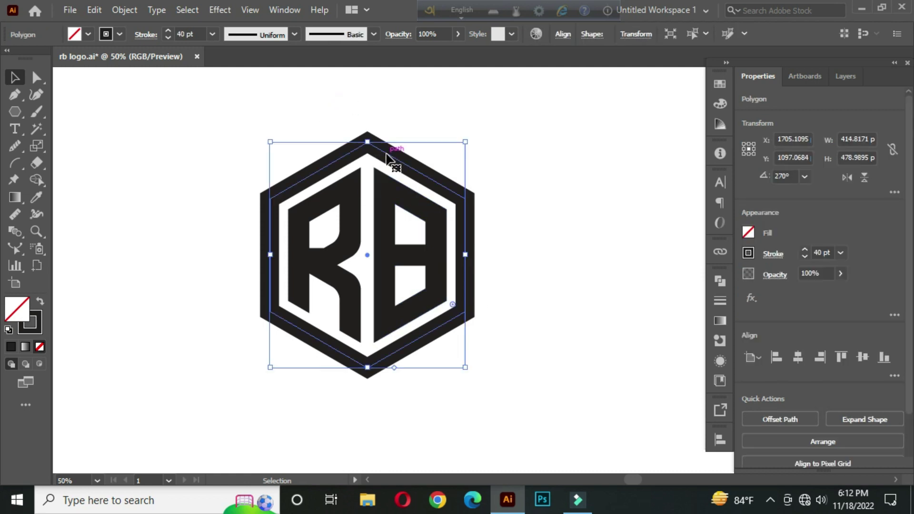
left_click(36, 78)
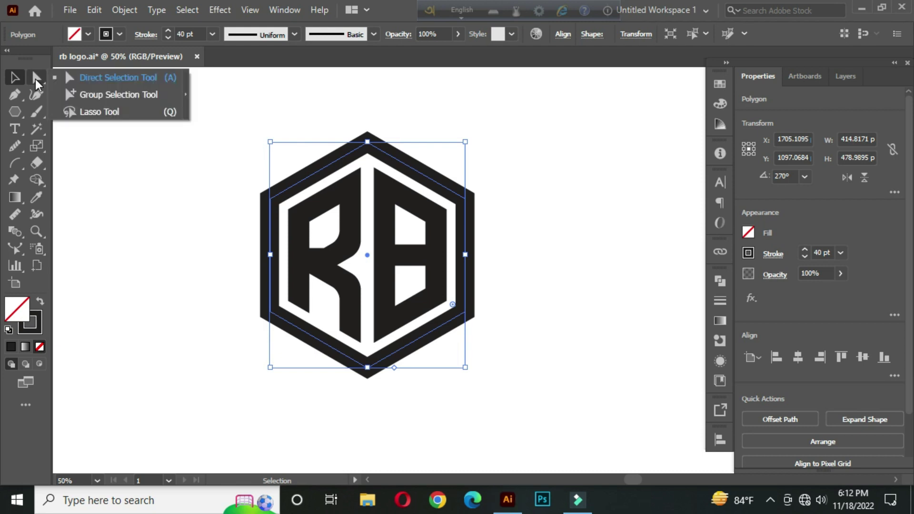
left_click(118, 77)
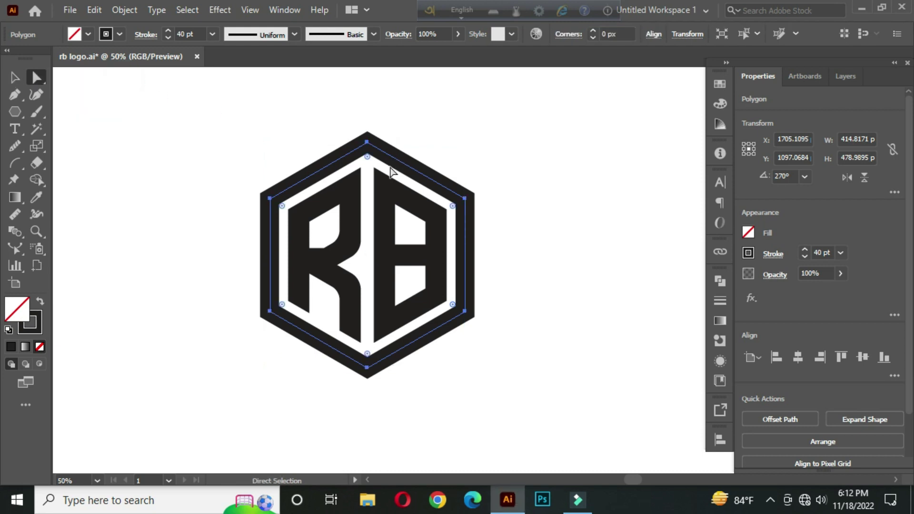
scroll(381, 169, "up", 1)
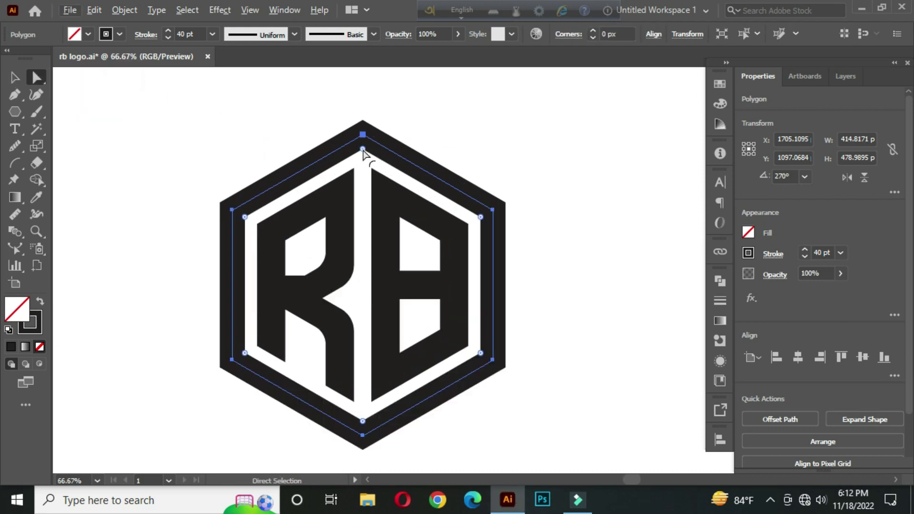
left_click_drag(363, 149, 368, 164)
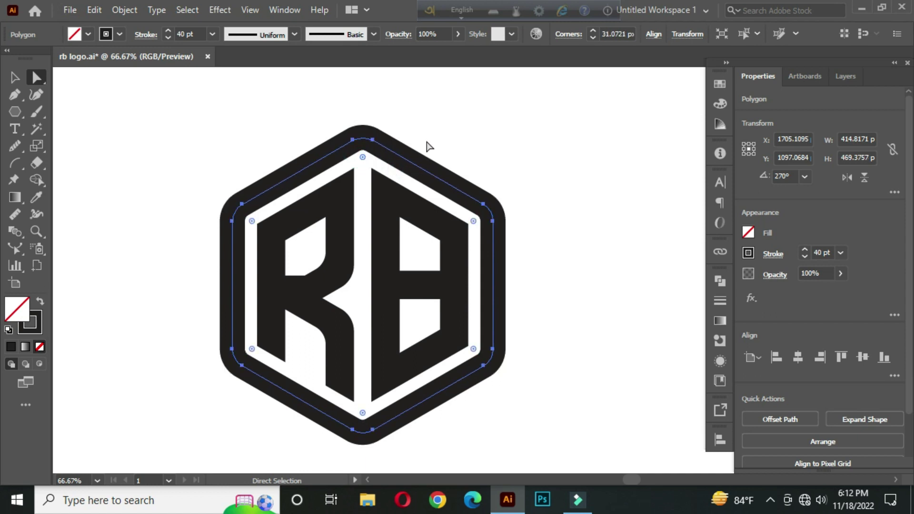
left_click(501, 120)
key("v")
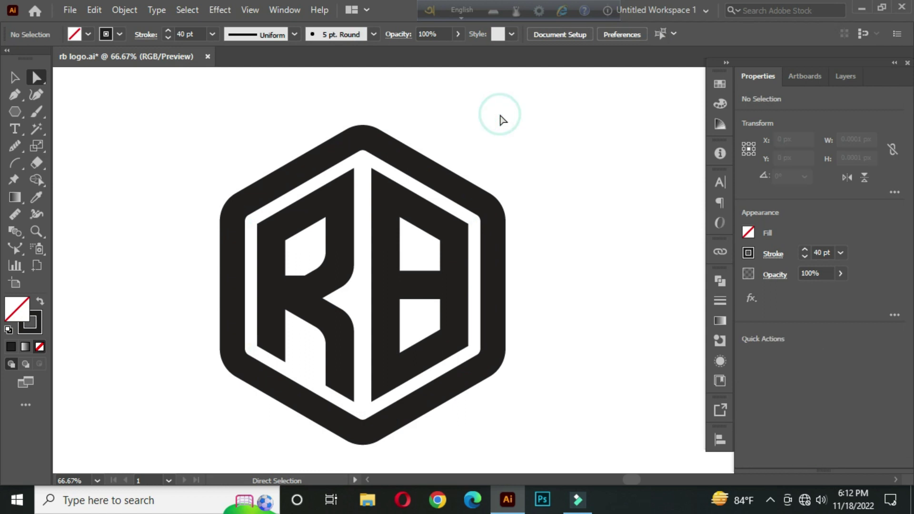
scroll(428, 310, "down", 2)
left_click_drag(456, 349, 438, 333)
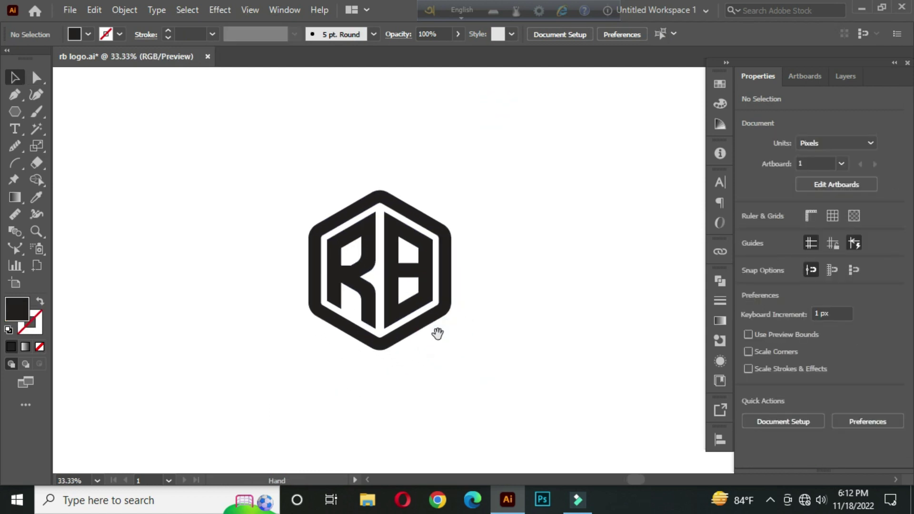